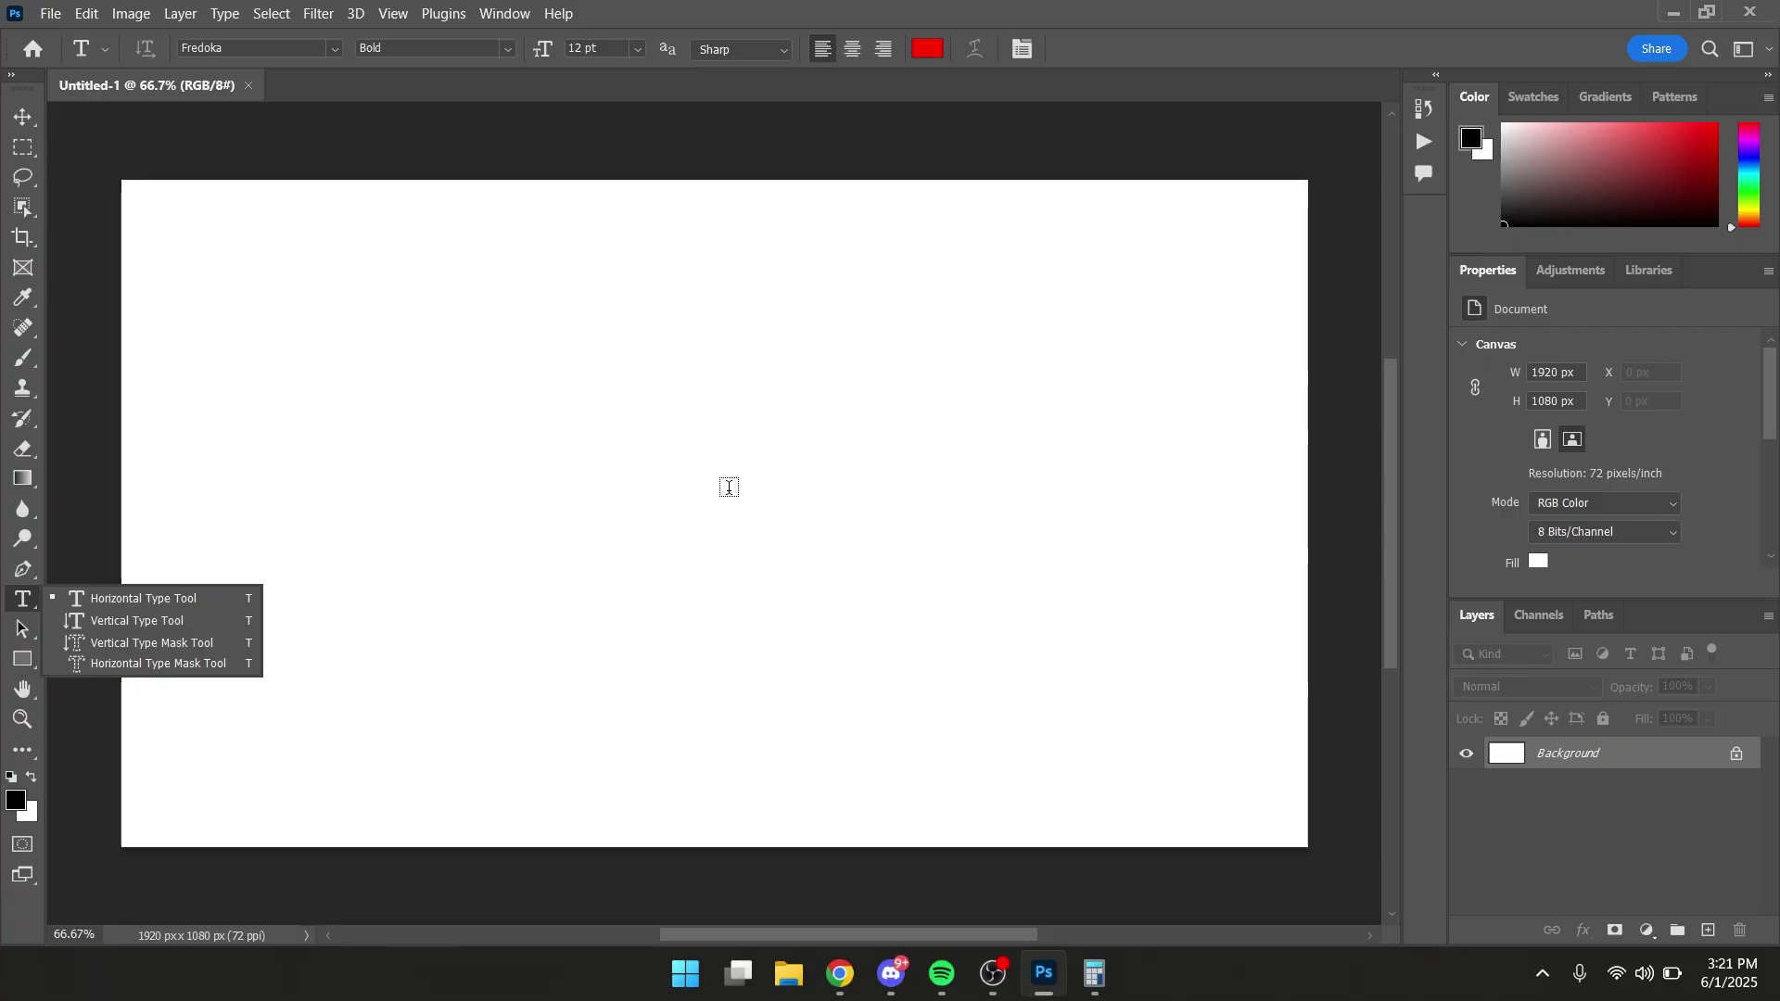
- Add the text PLASTIC in red Fredoka Bold, enlarge it to about 177 pt and move it to the canvas centre
{"action": "left_click", "coordinate": [733, 499]}
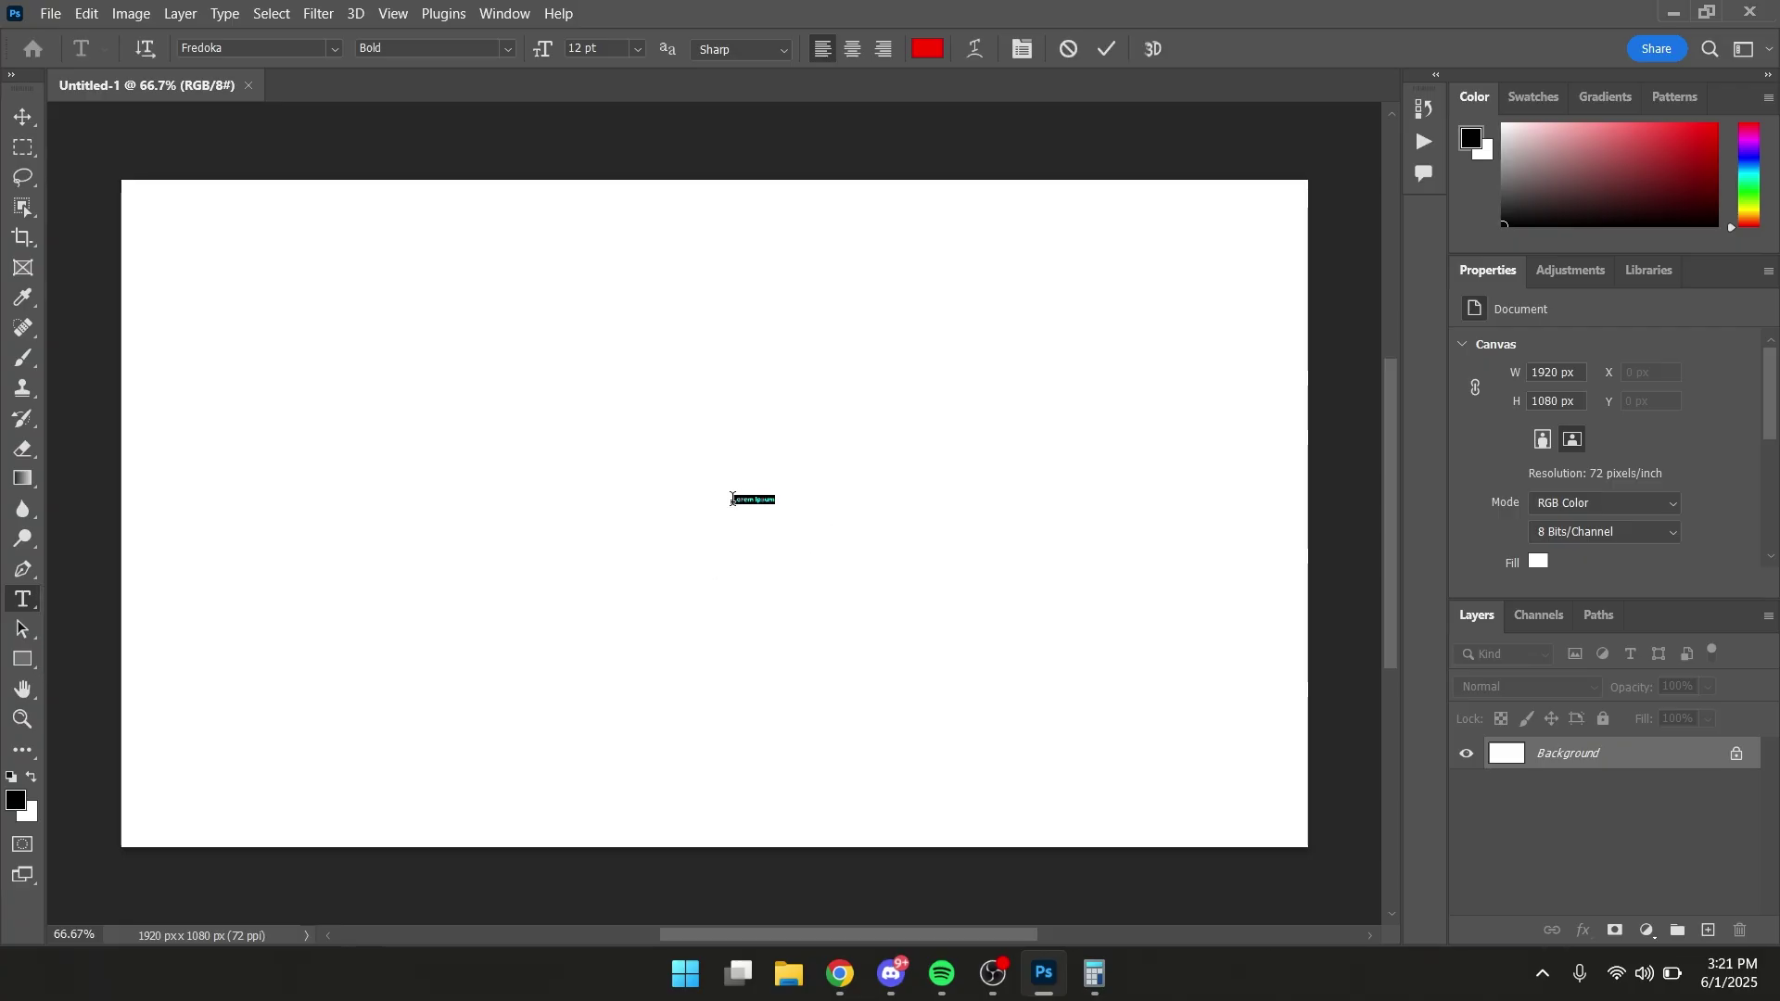
{"action": "type", "text": "FLASTIC"}
{"action": "key", "text": "ctrl+a"}
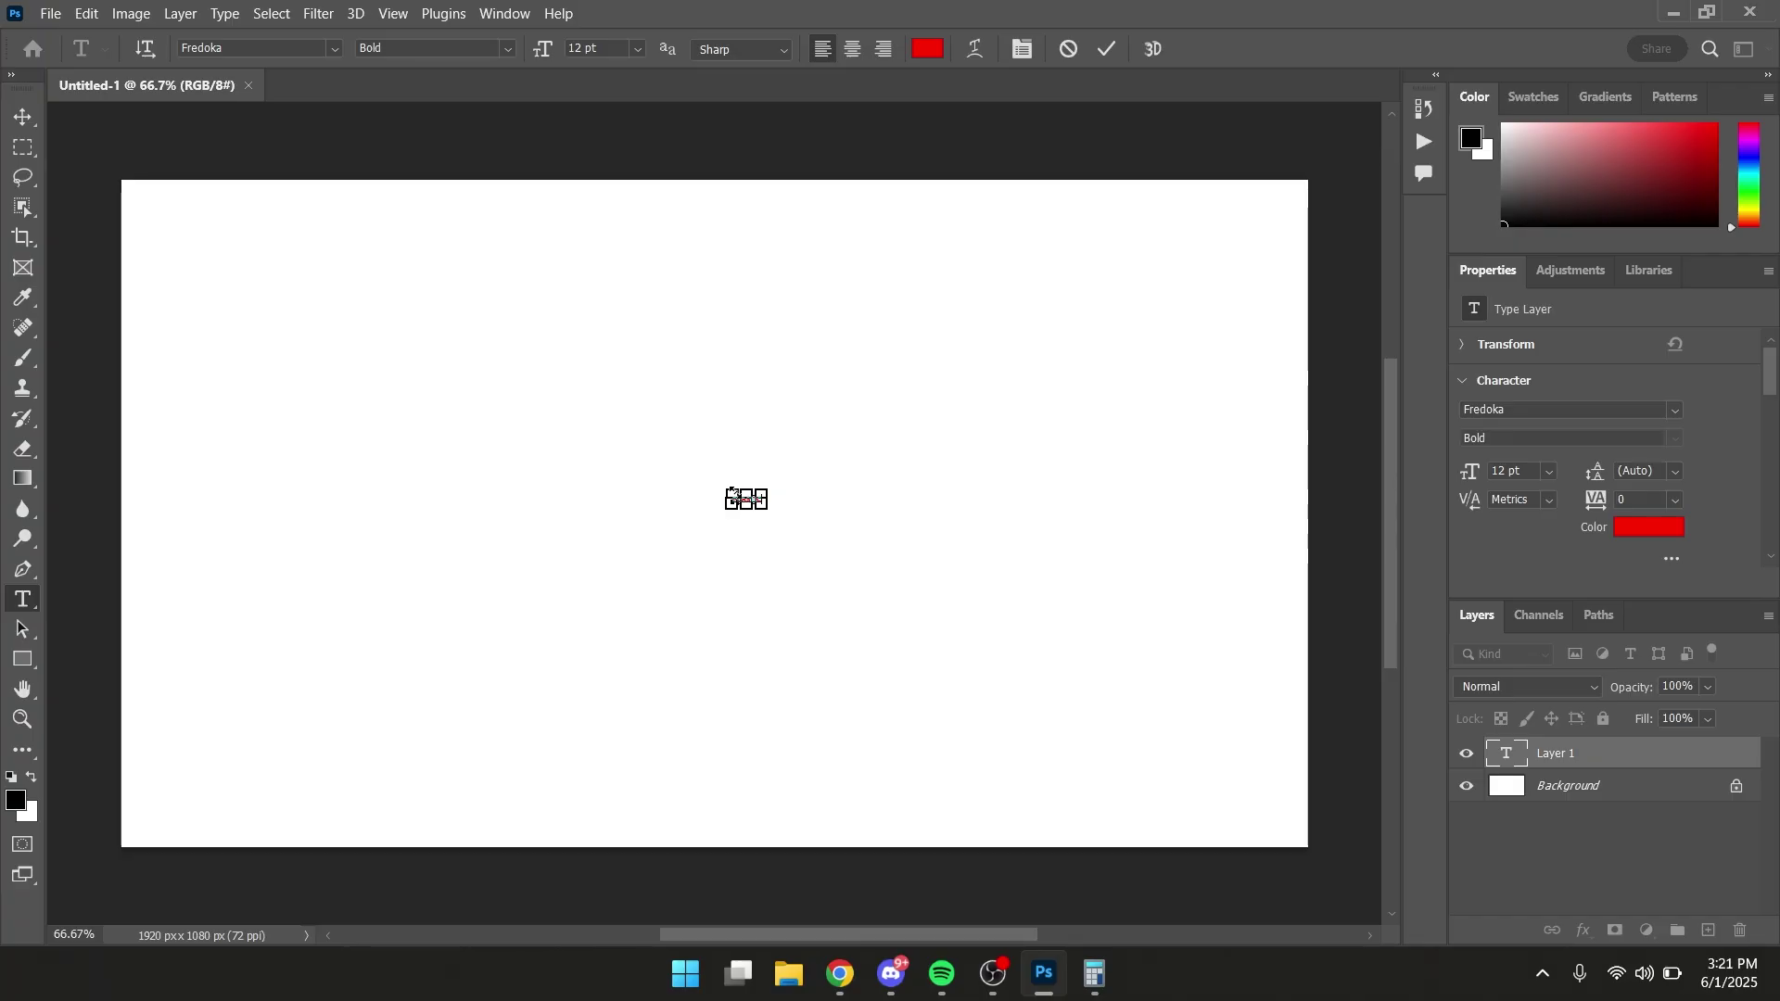
{"action": "left_click_drag", "start_coordinate": [731, 492], "coordinate": [356, 325]}
{"action": "left_click", "coordinate": [23, 117]}
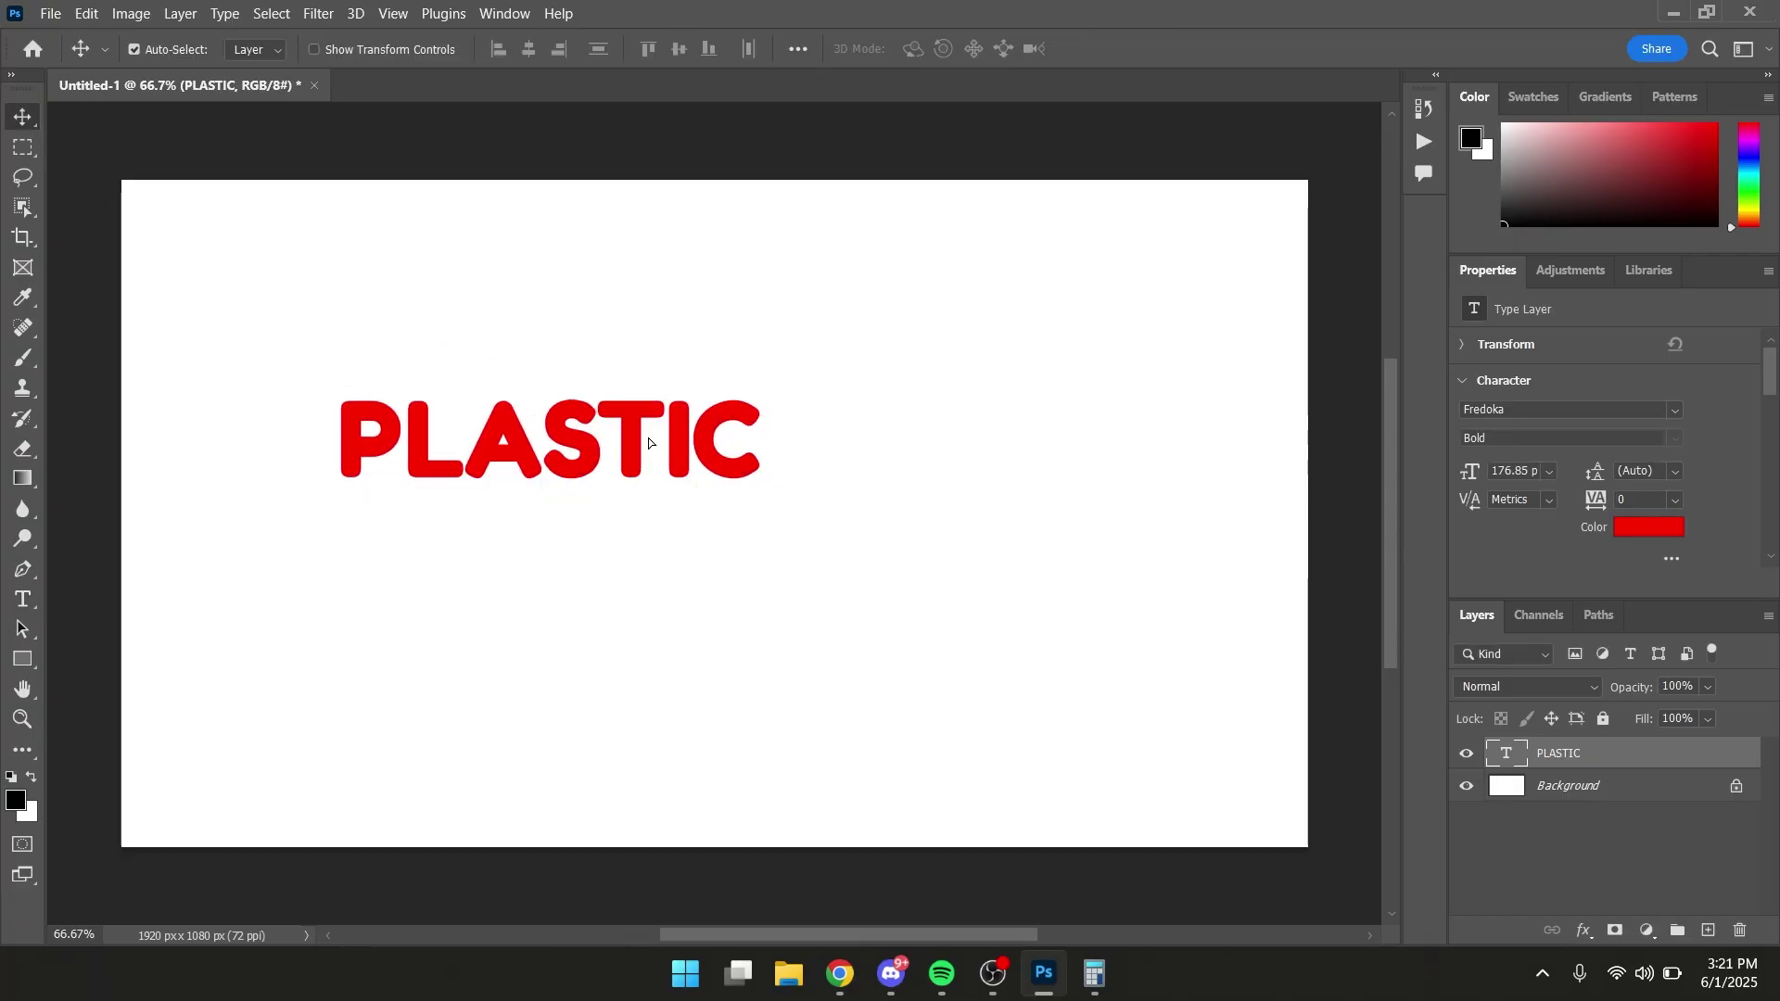
{"action": "left_click_drag", "start_coordinate": [649, 443], "coordinate": [807, 507]}
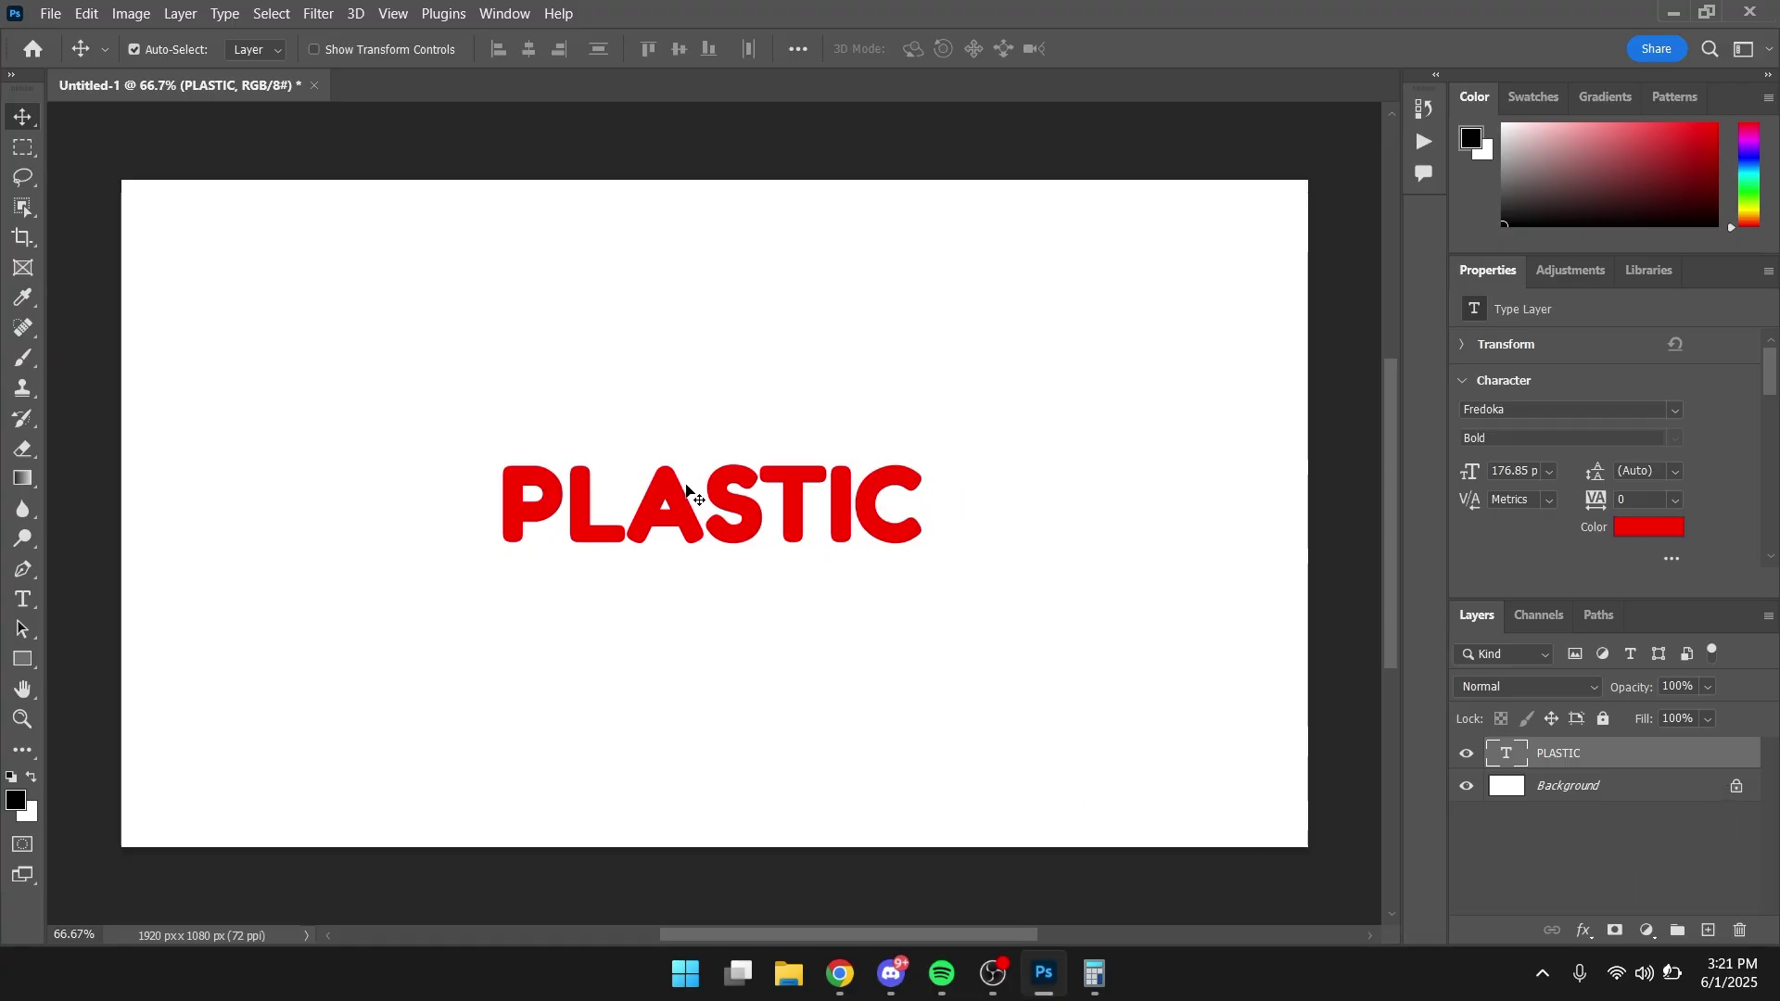
- Convert the PLASTIC text layer to a smart object and open its contents for editing
{"action": "right_click", "coordinate": [1613, 756]}
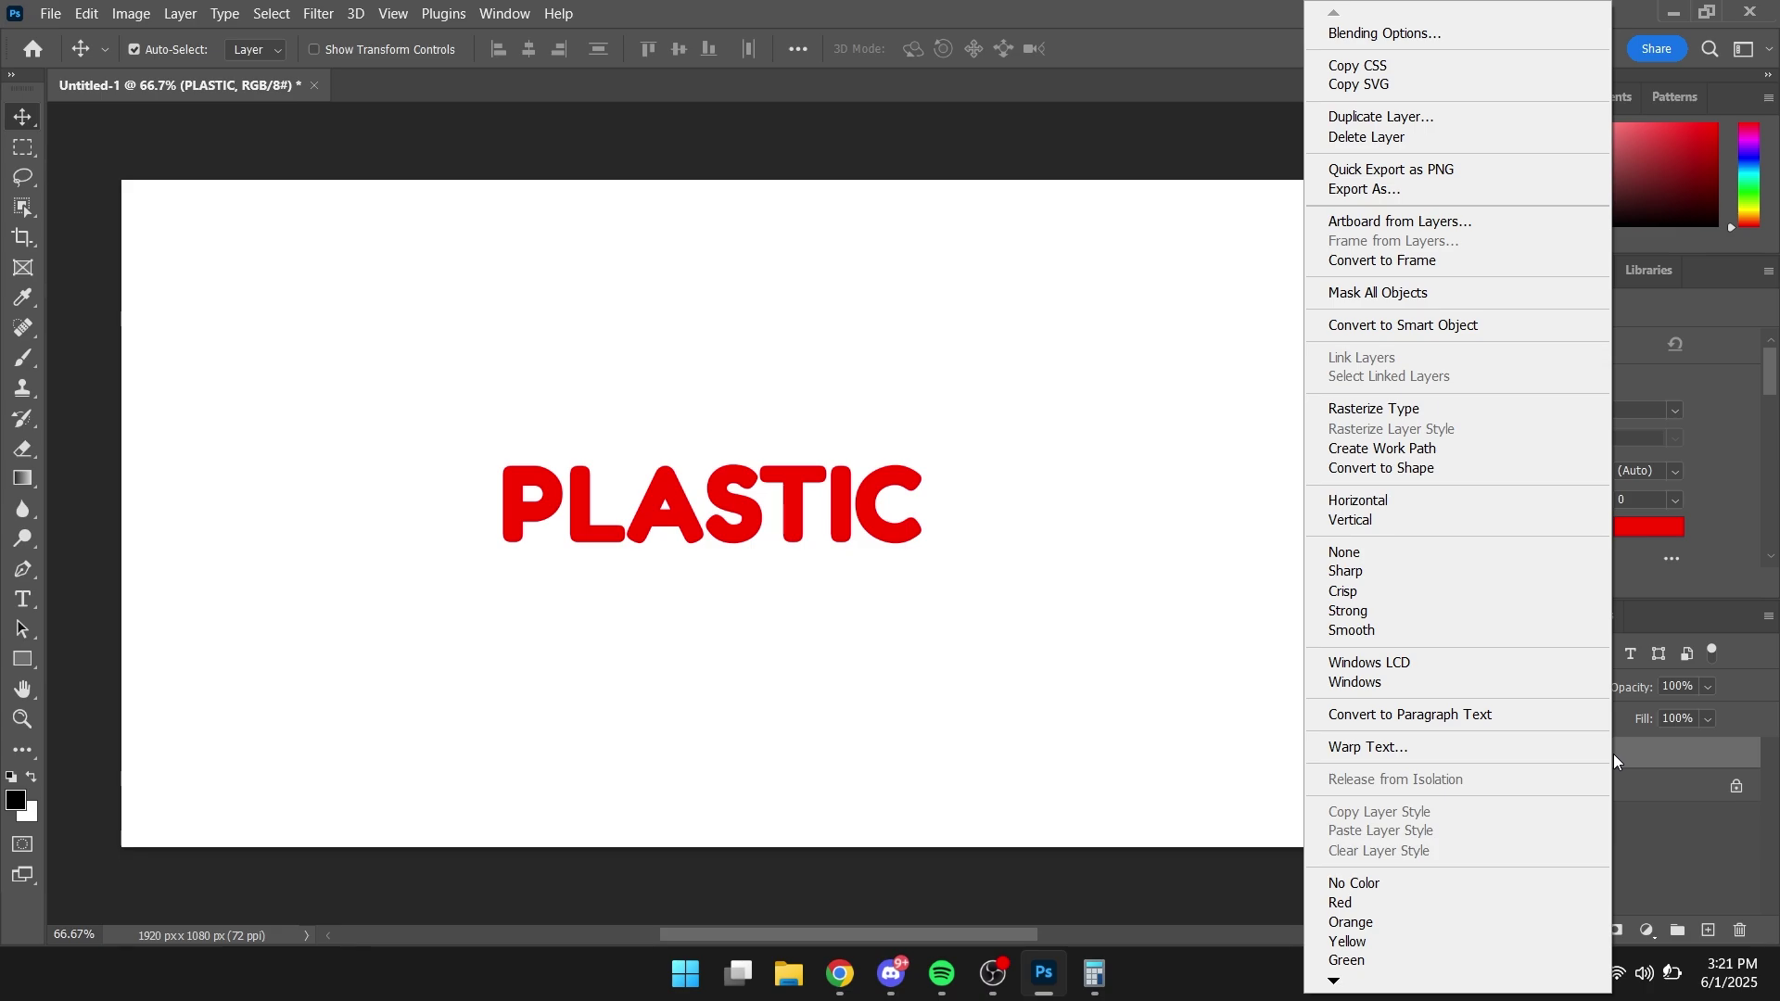
{"action": "left_click", "coordinate": [1452, 327]}
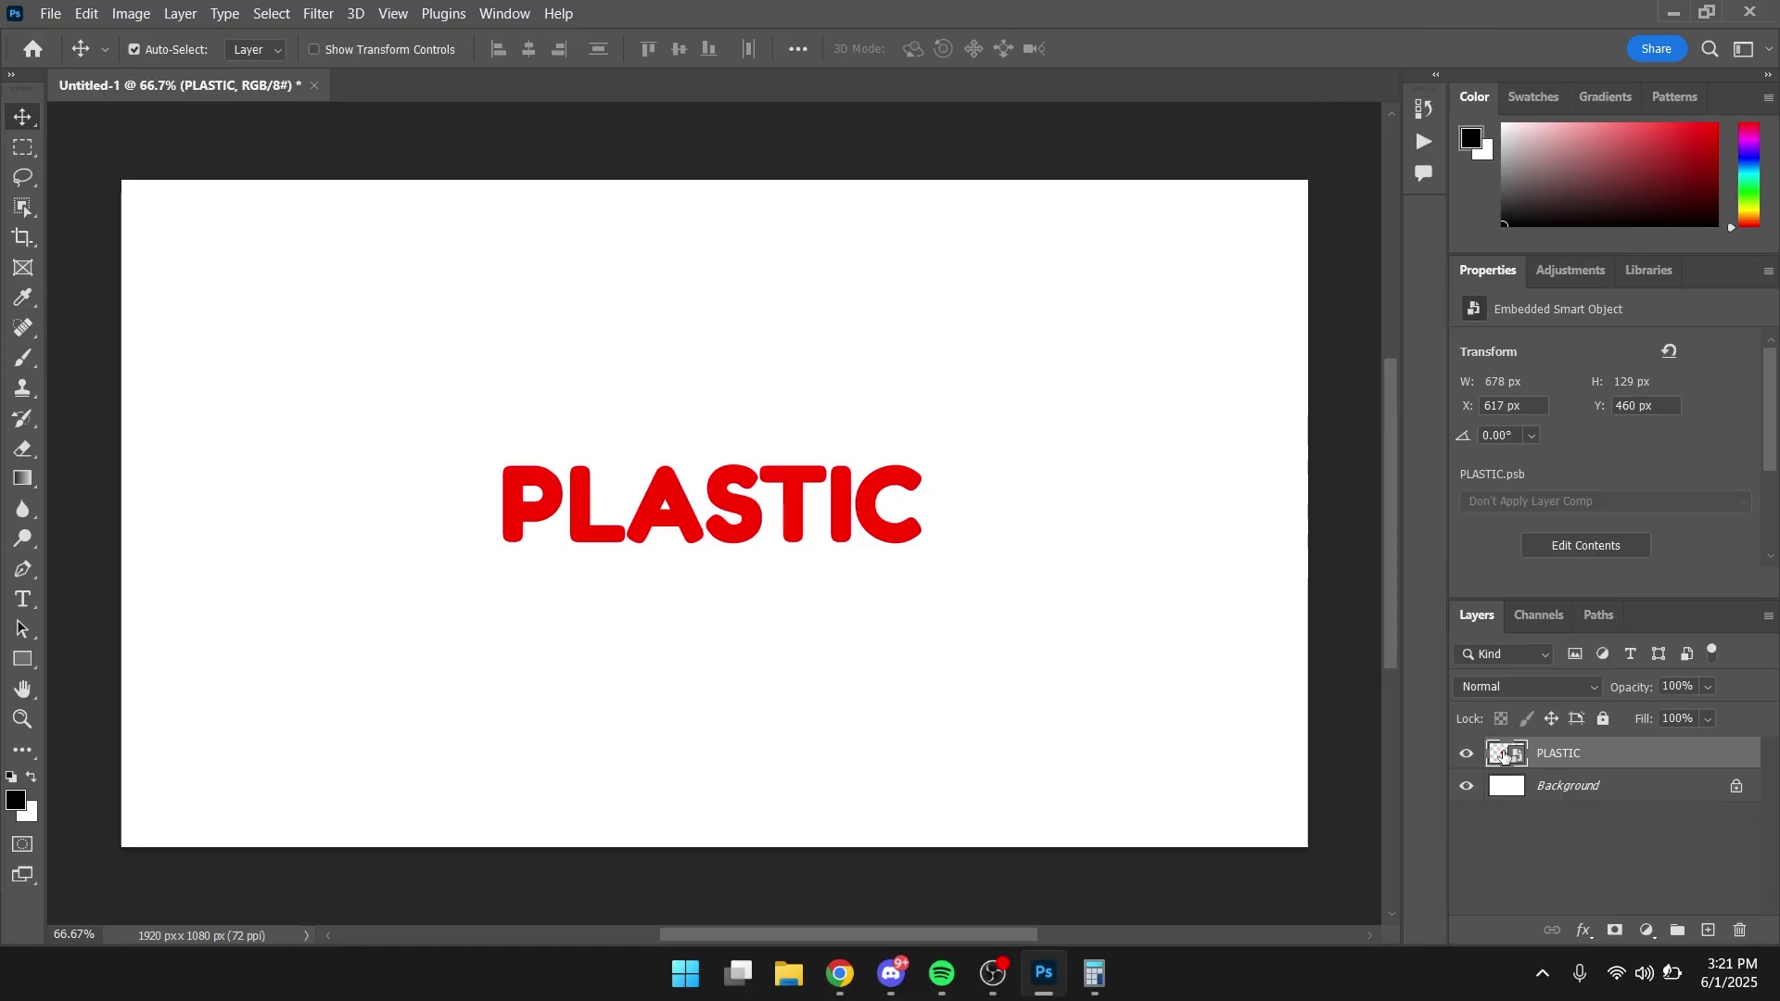
{"action": "double_click", "coordinate": [1506, 754]}
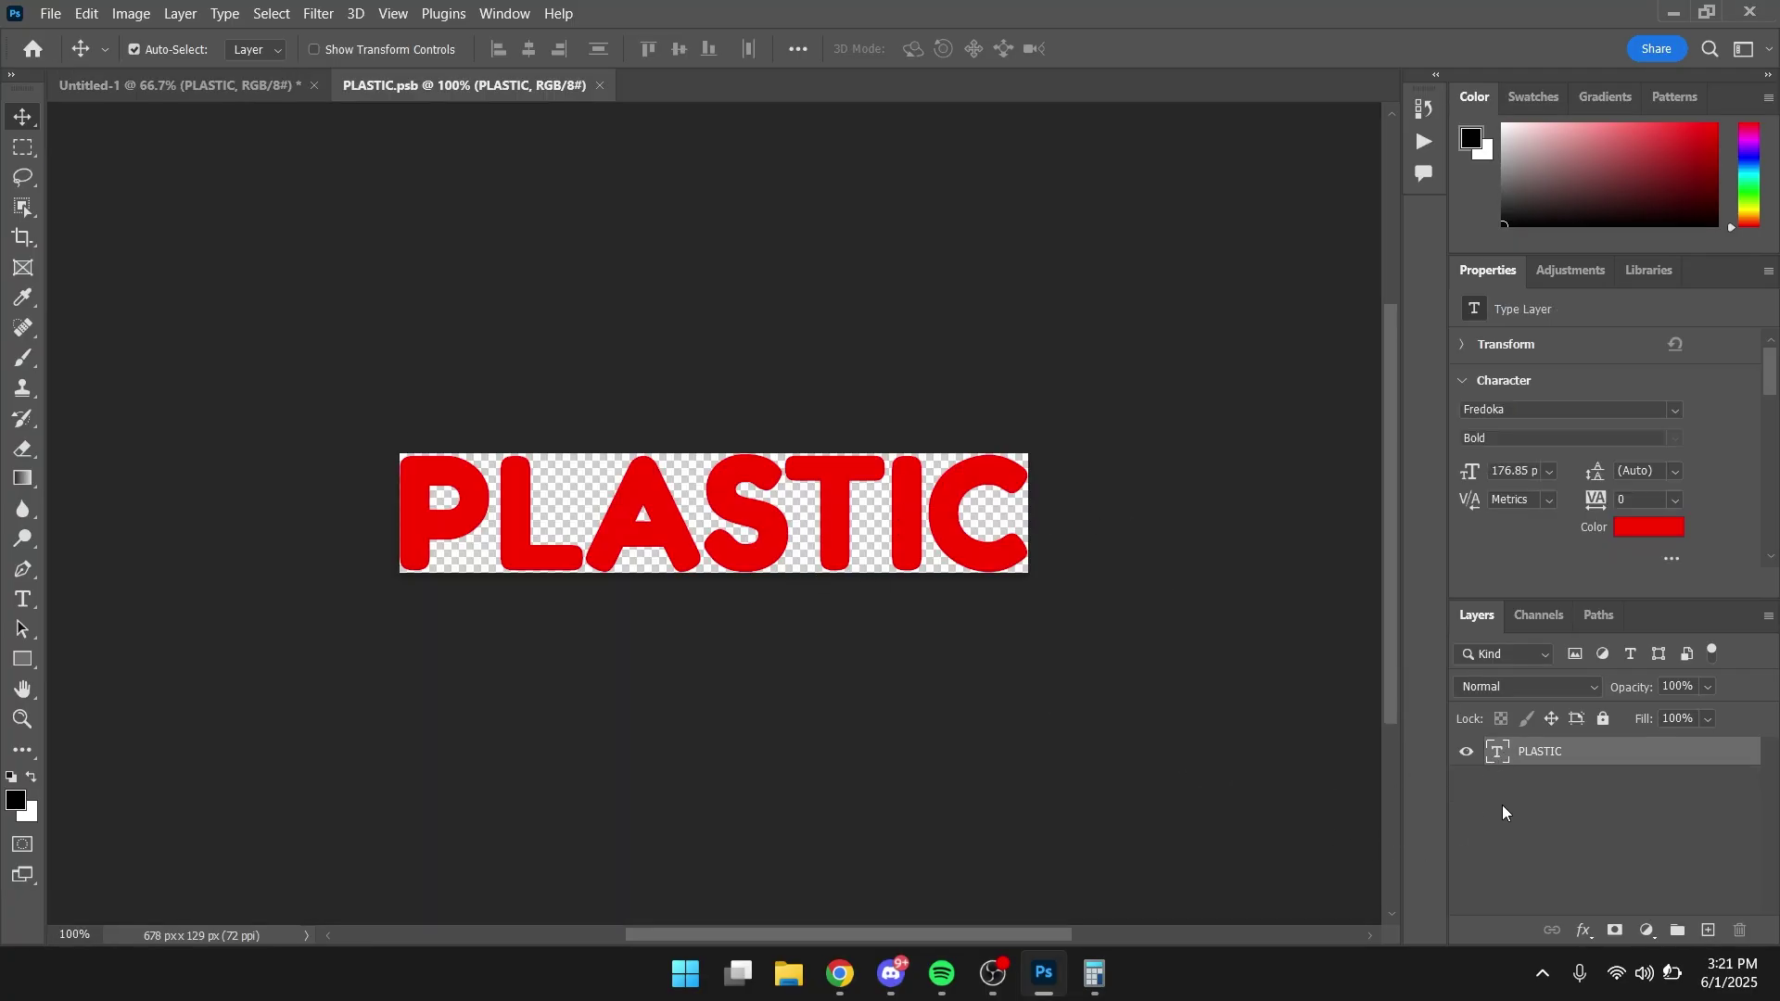
- Add a Bevel & Emboss effect to the PLASTIC text layer with a size of 16 px
{"action": "double_click", "coordinate": [1637, 764]}
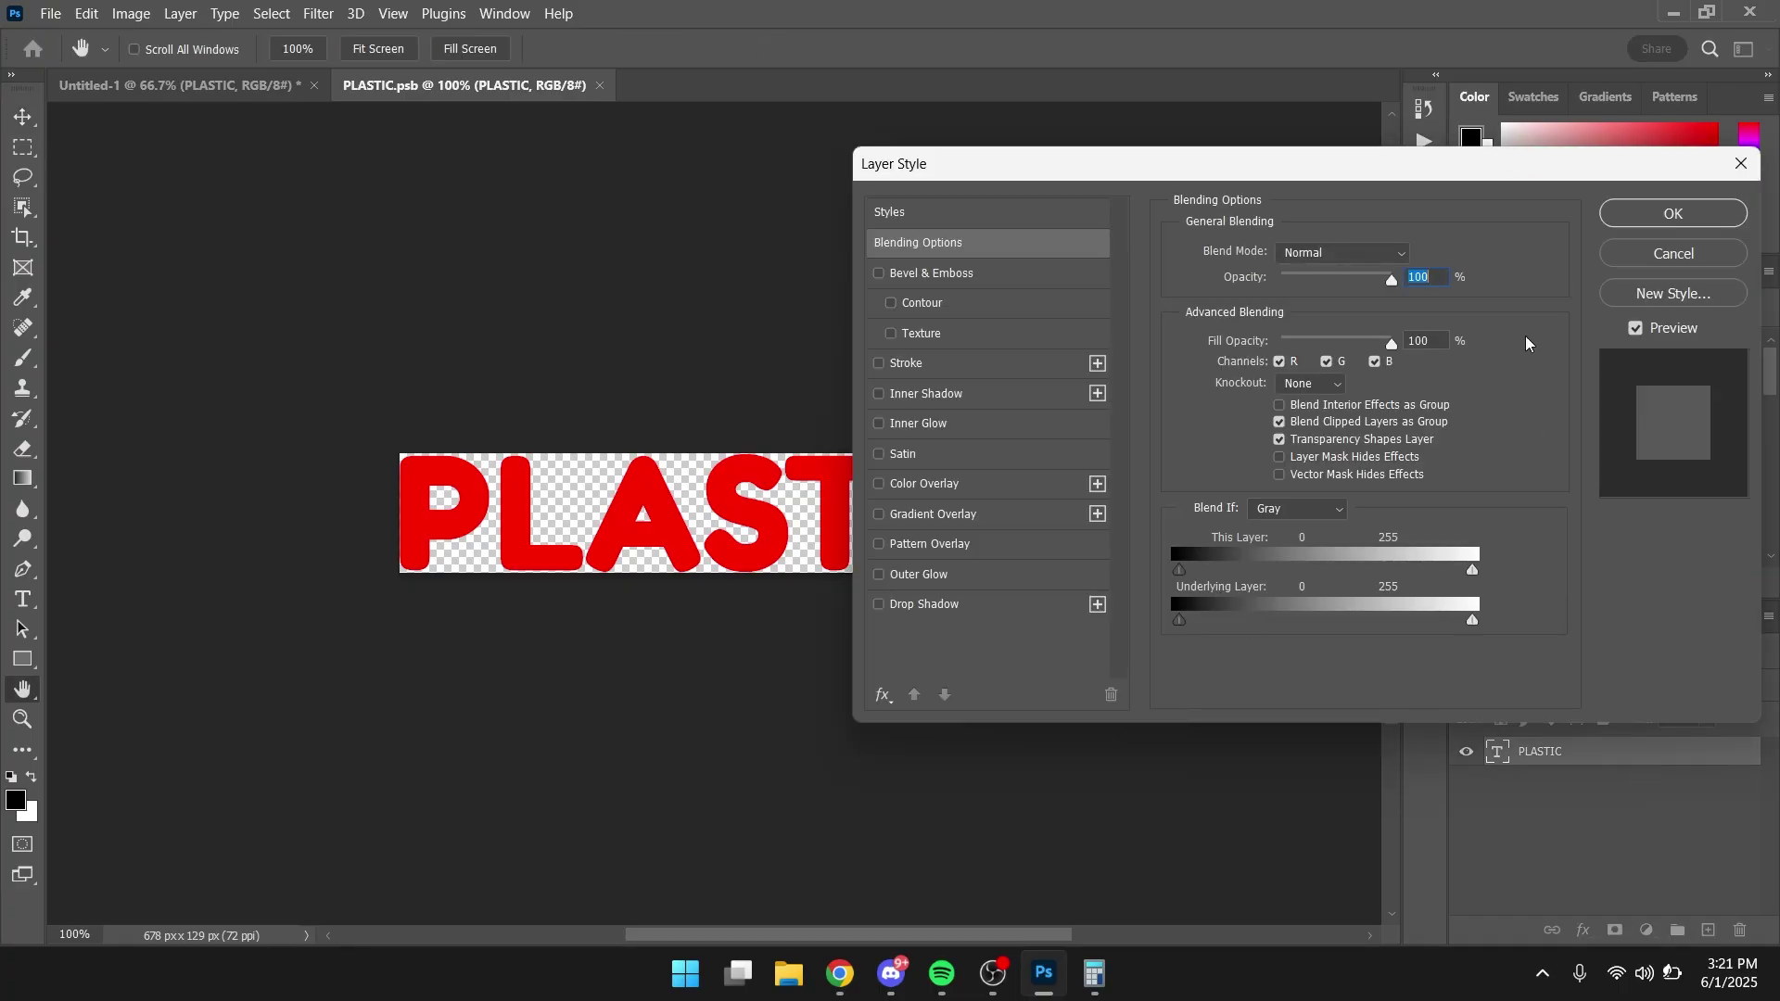
{"action": "left_click", "coordinate": [879, 274]}
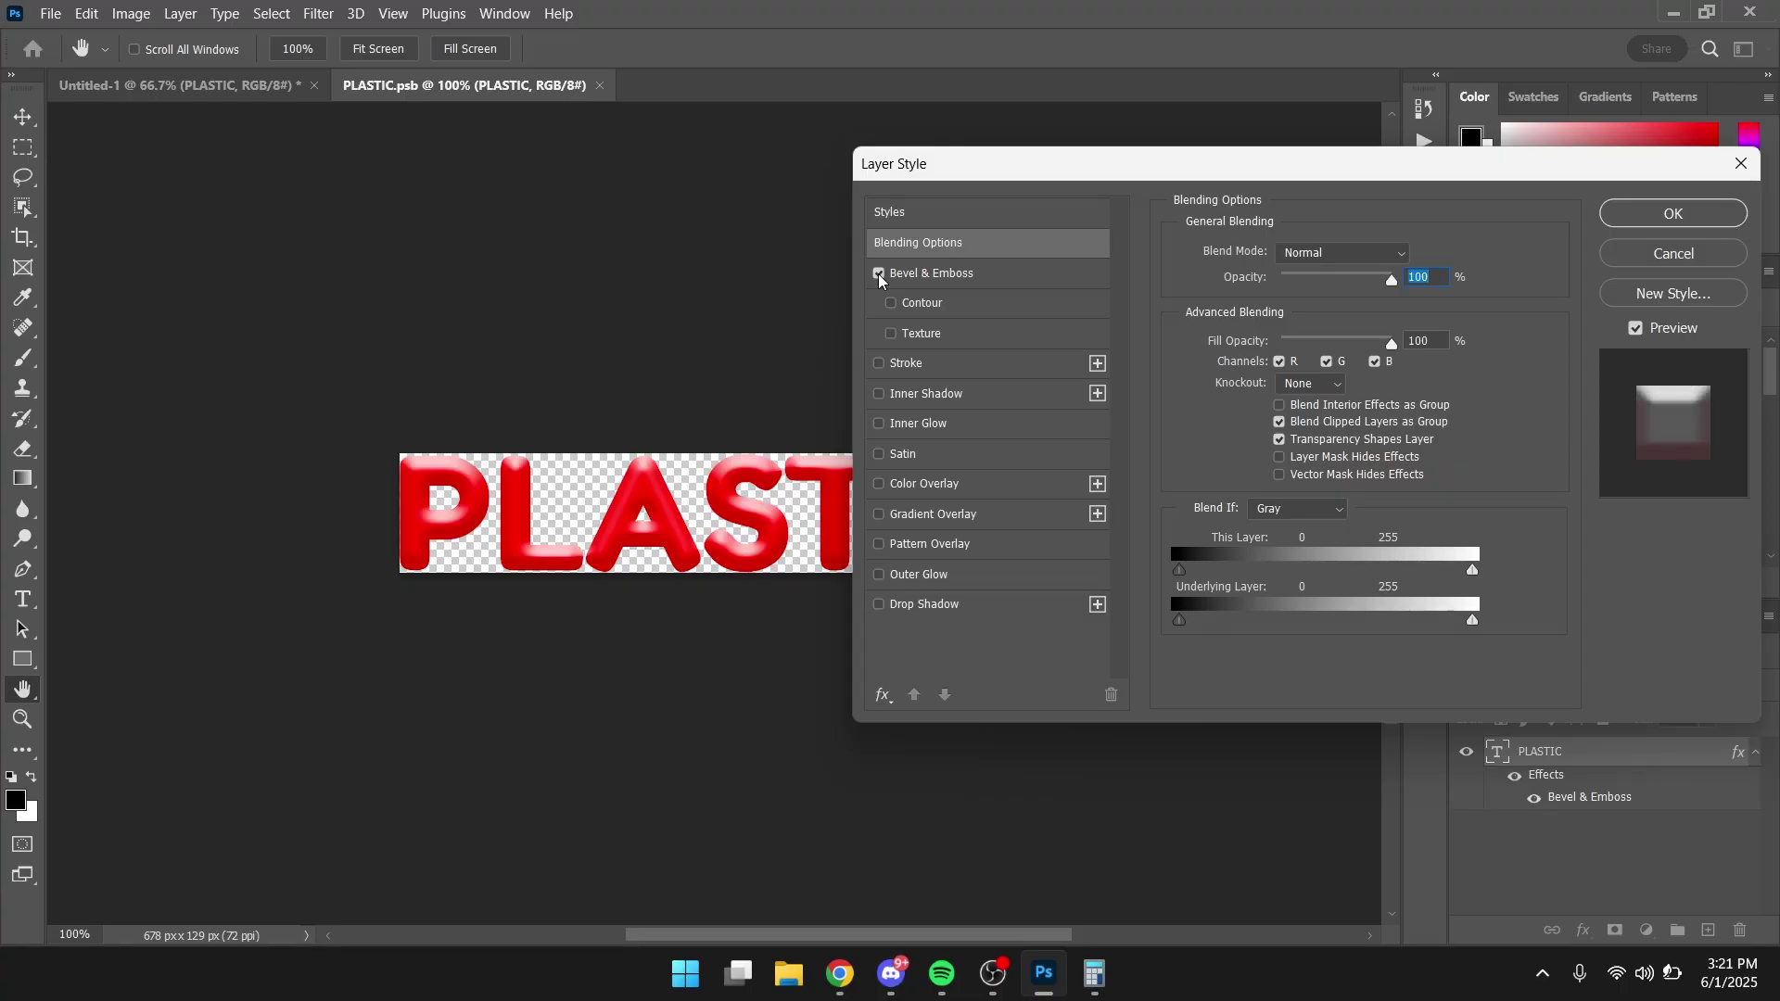
{"action": "left_click", "coordinate": [992, 275]}
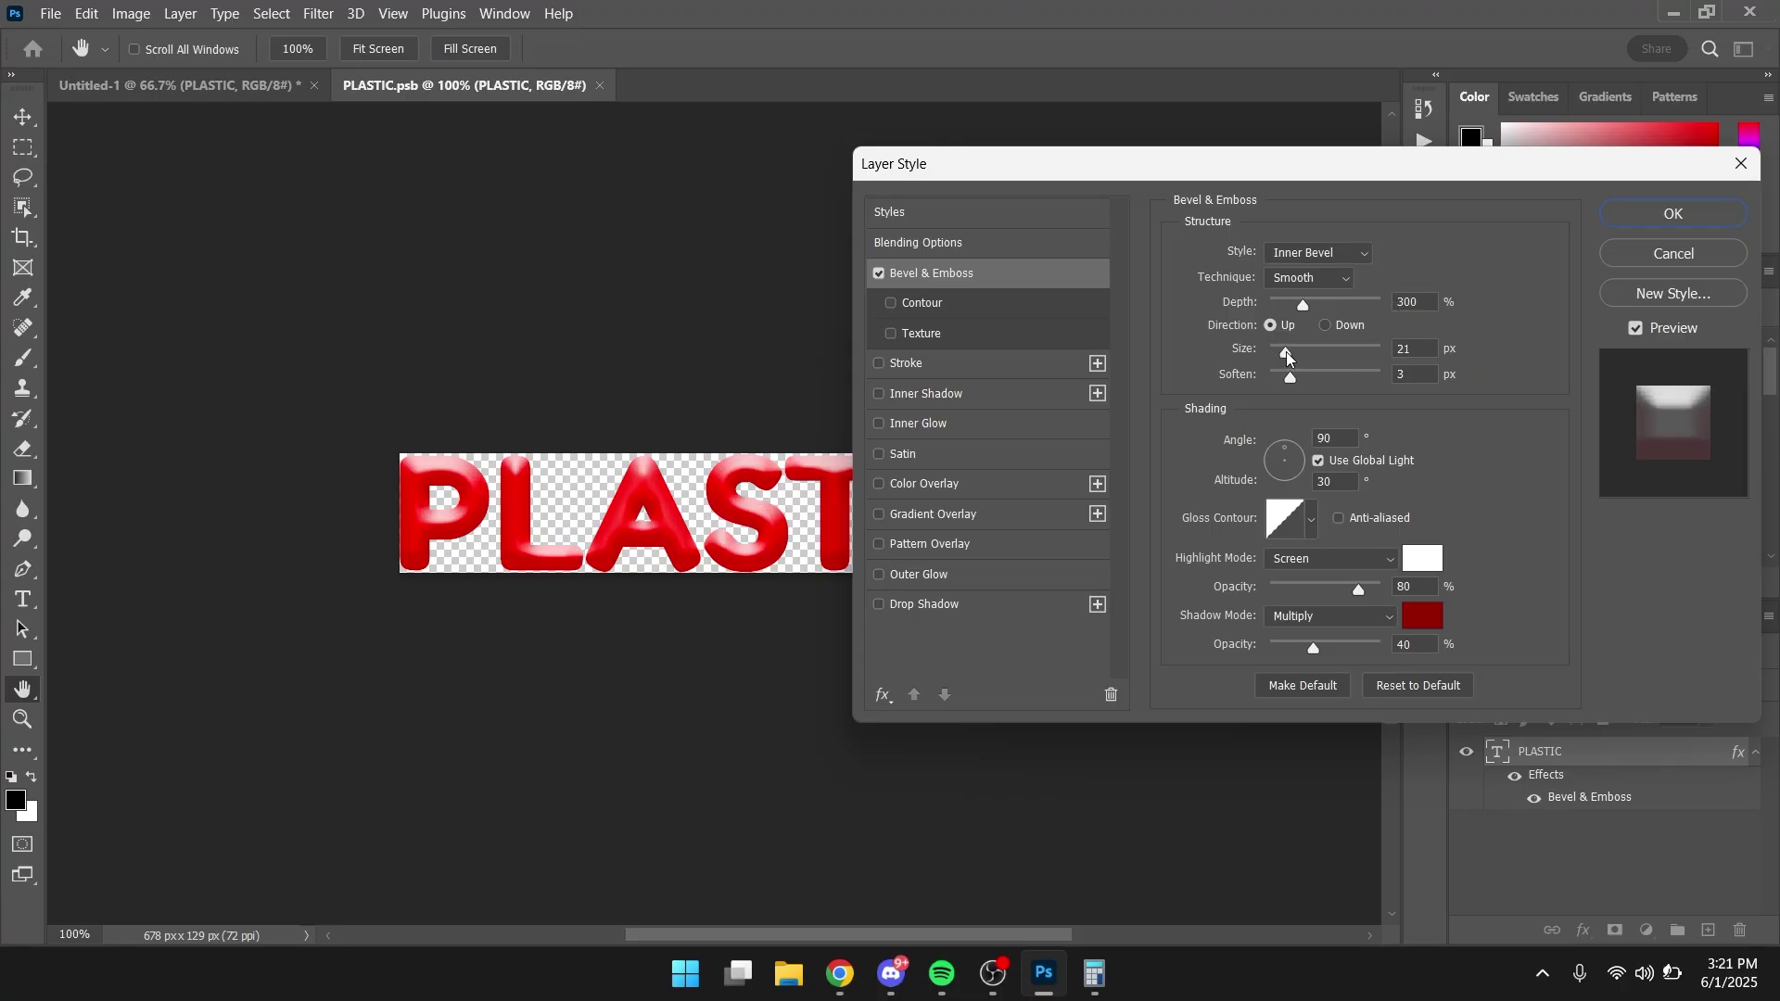
{"action": "left_click", "coordinate": [1403, 349]}
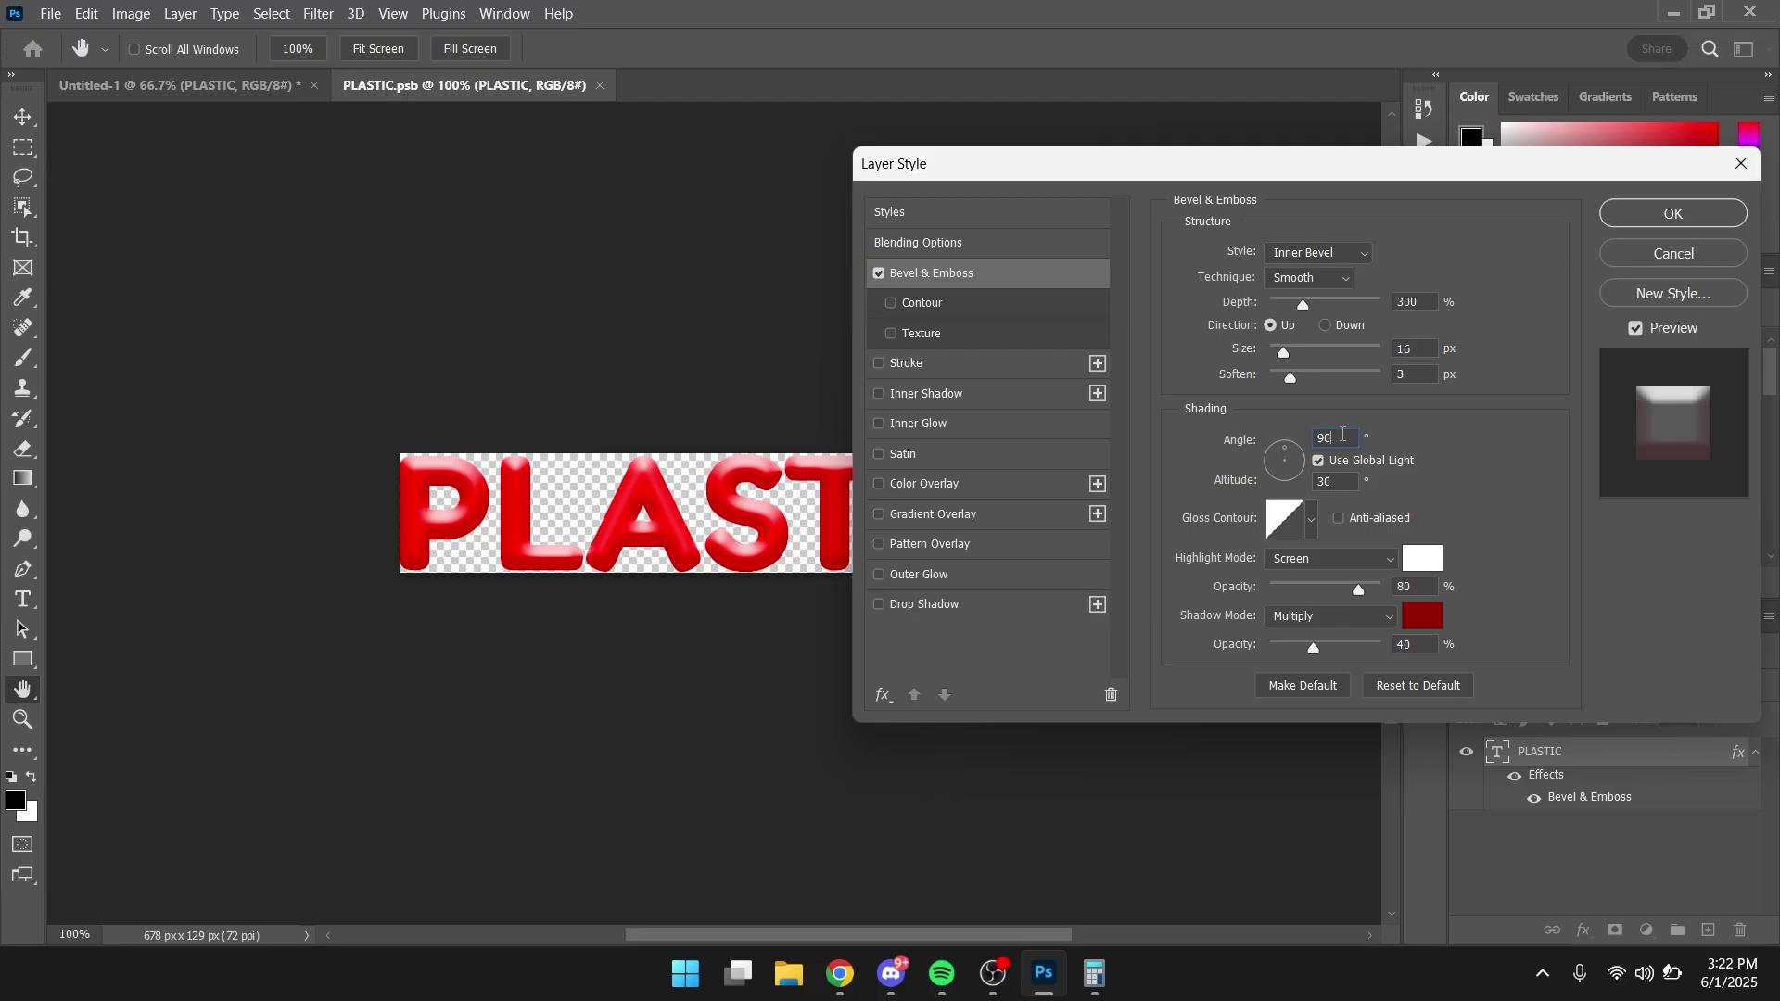
- Set the bevel's shading angle to 120° and altitude to 60°, and apply the layer style
{"action": "left_click_drag", "start_coordinate": [1343, 434], "coordinate": [1314, 441]}
{"action": "type", "text": "120"}
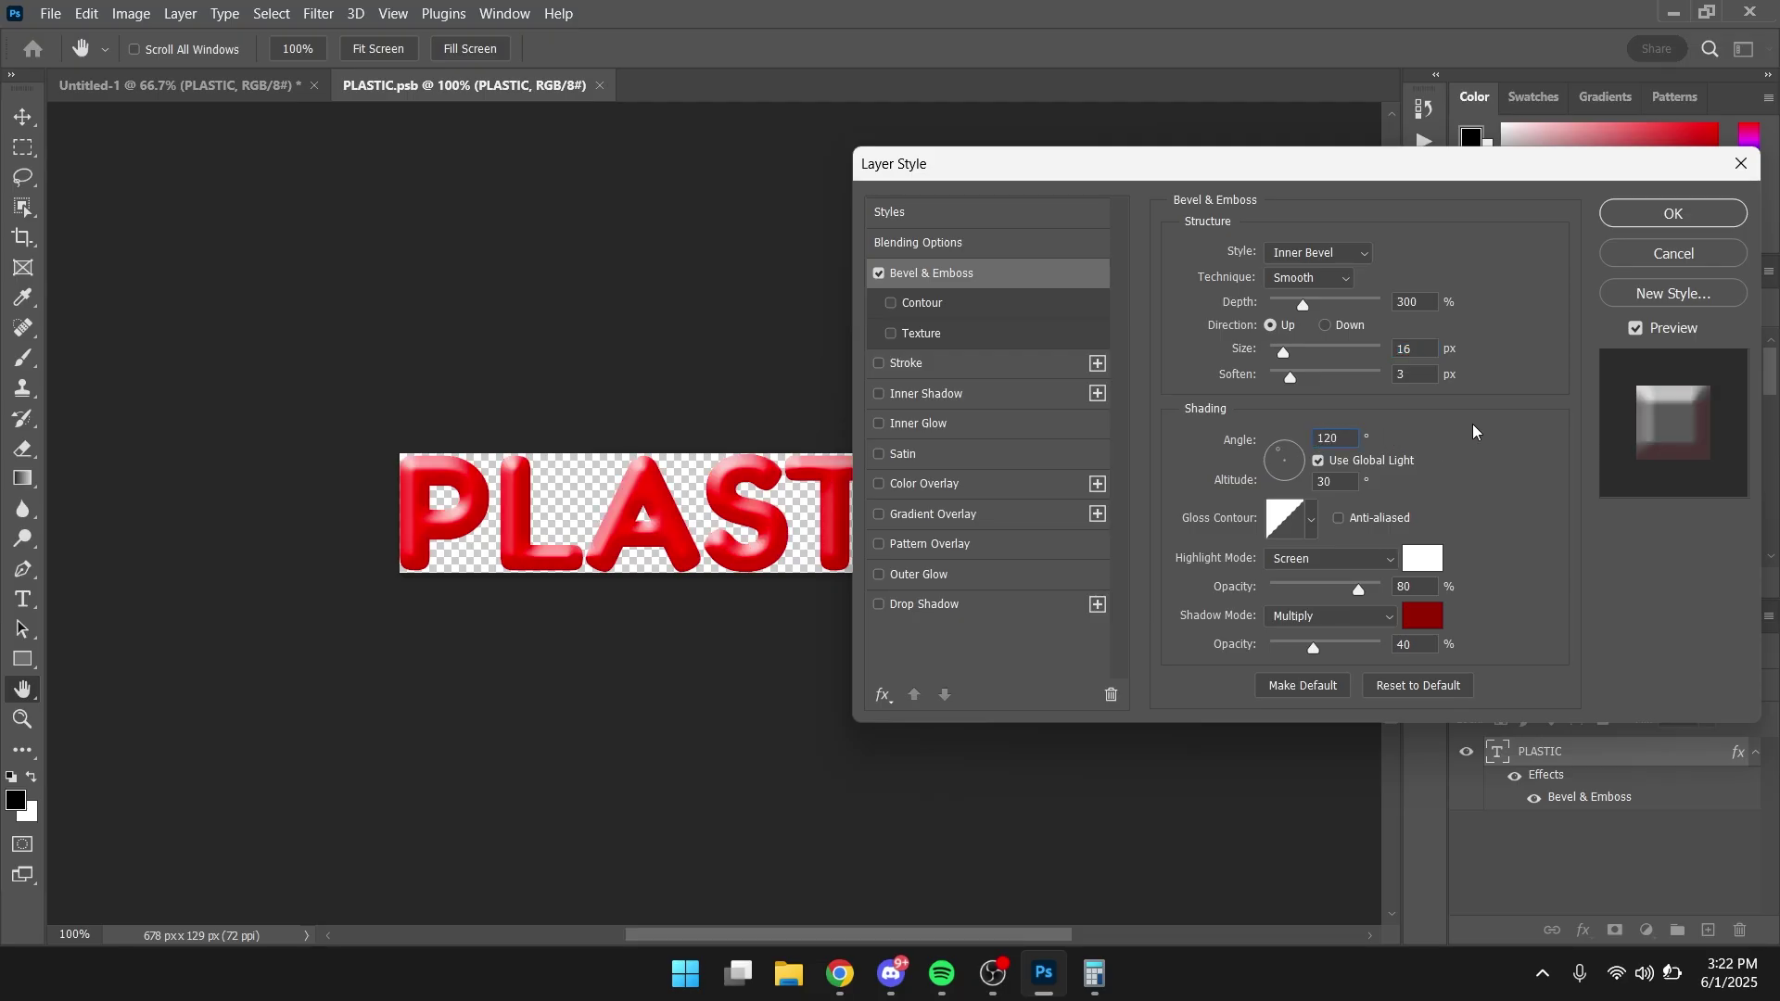
{"action": "key", "text": "Return"}
{"action": "double_click", "coordinate": [1355, 481]}
{"action": "type", "text": "60"}
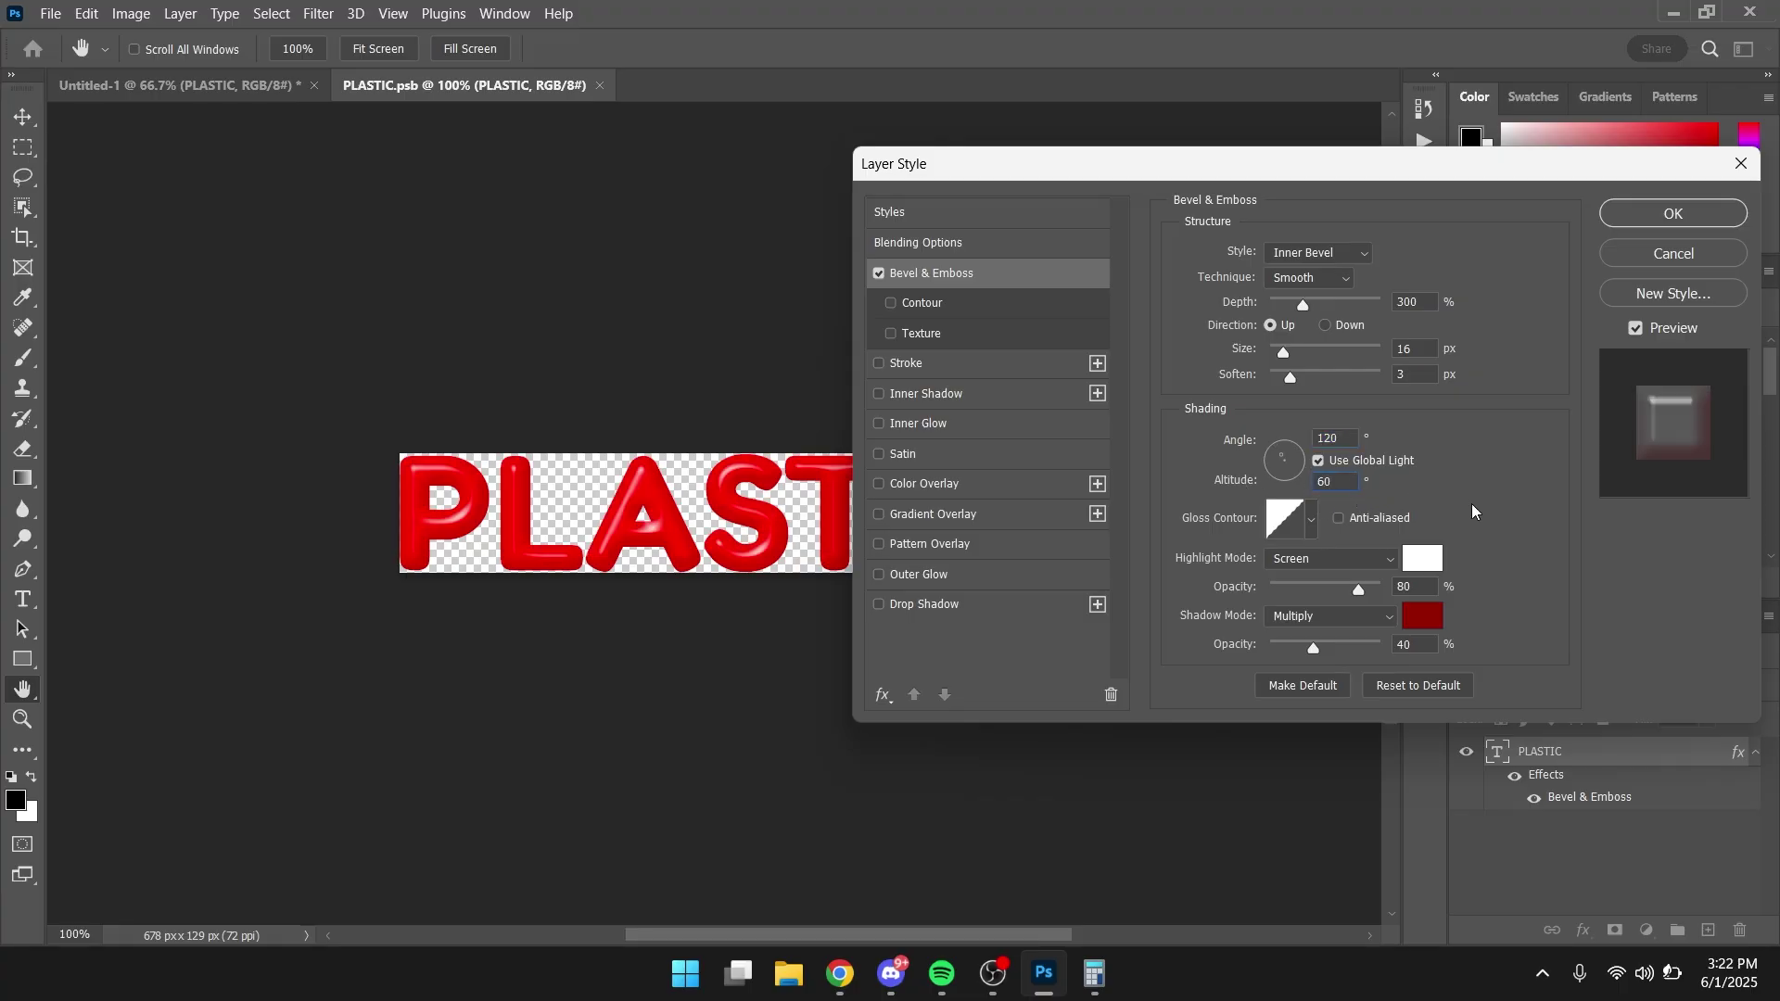
{"action": "key", "text": "Return"}
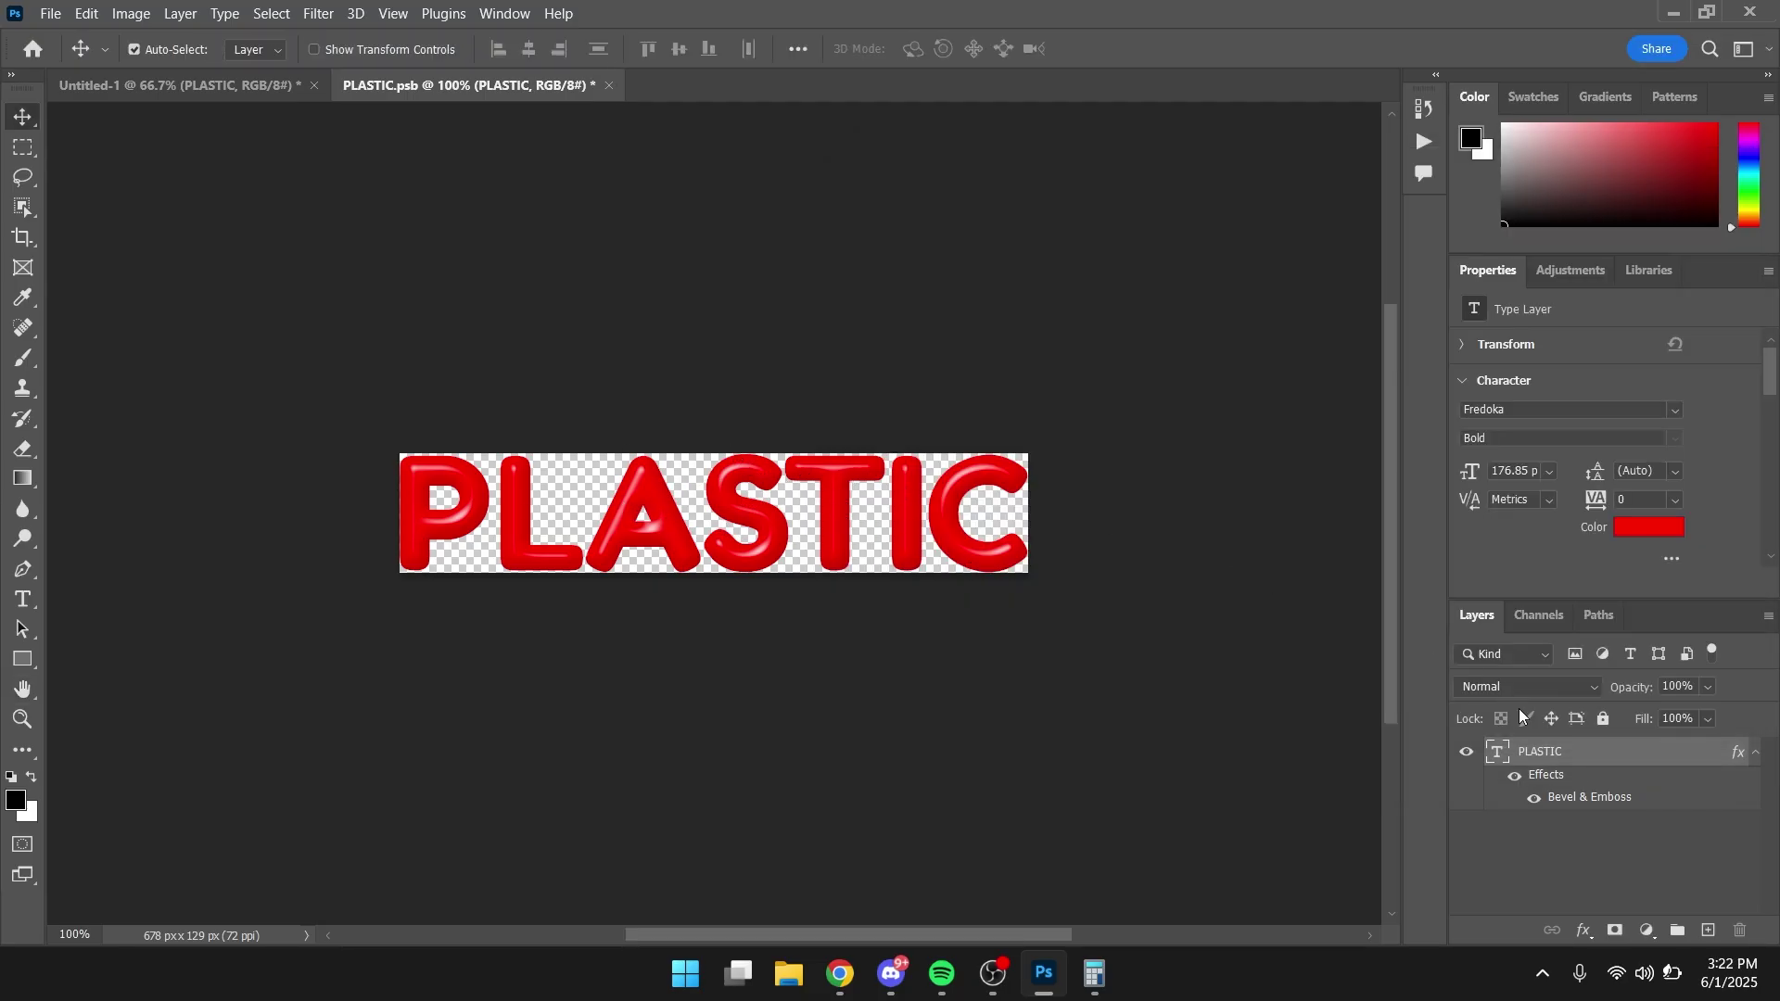
- Reopen the text's Bevel & Emboss settings and set the shadow colour to dark red af0000
{"action": "double_click", "coordinate": [1618, 750]}
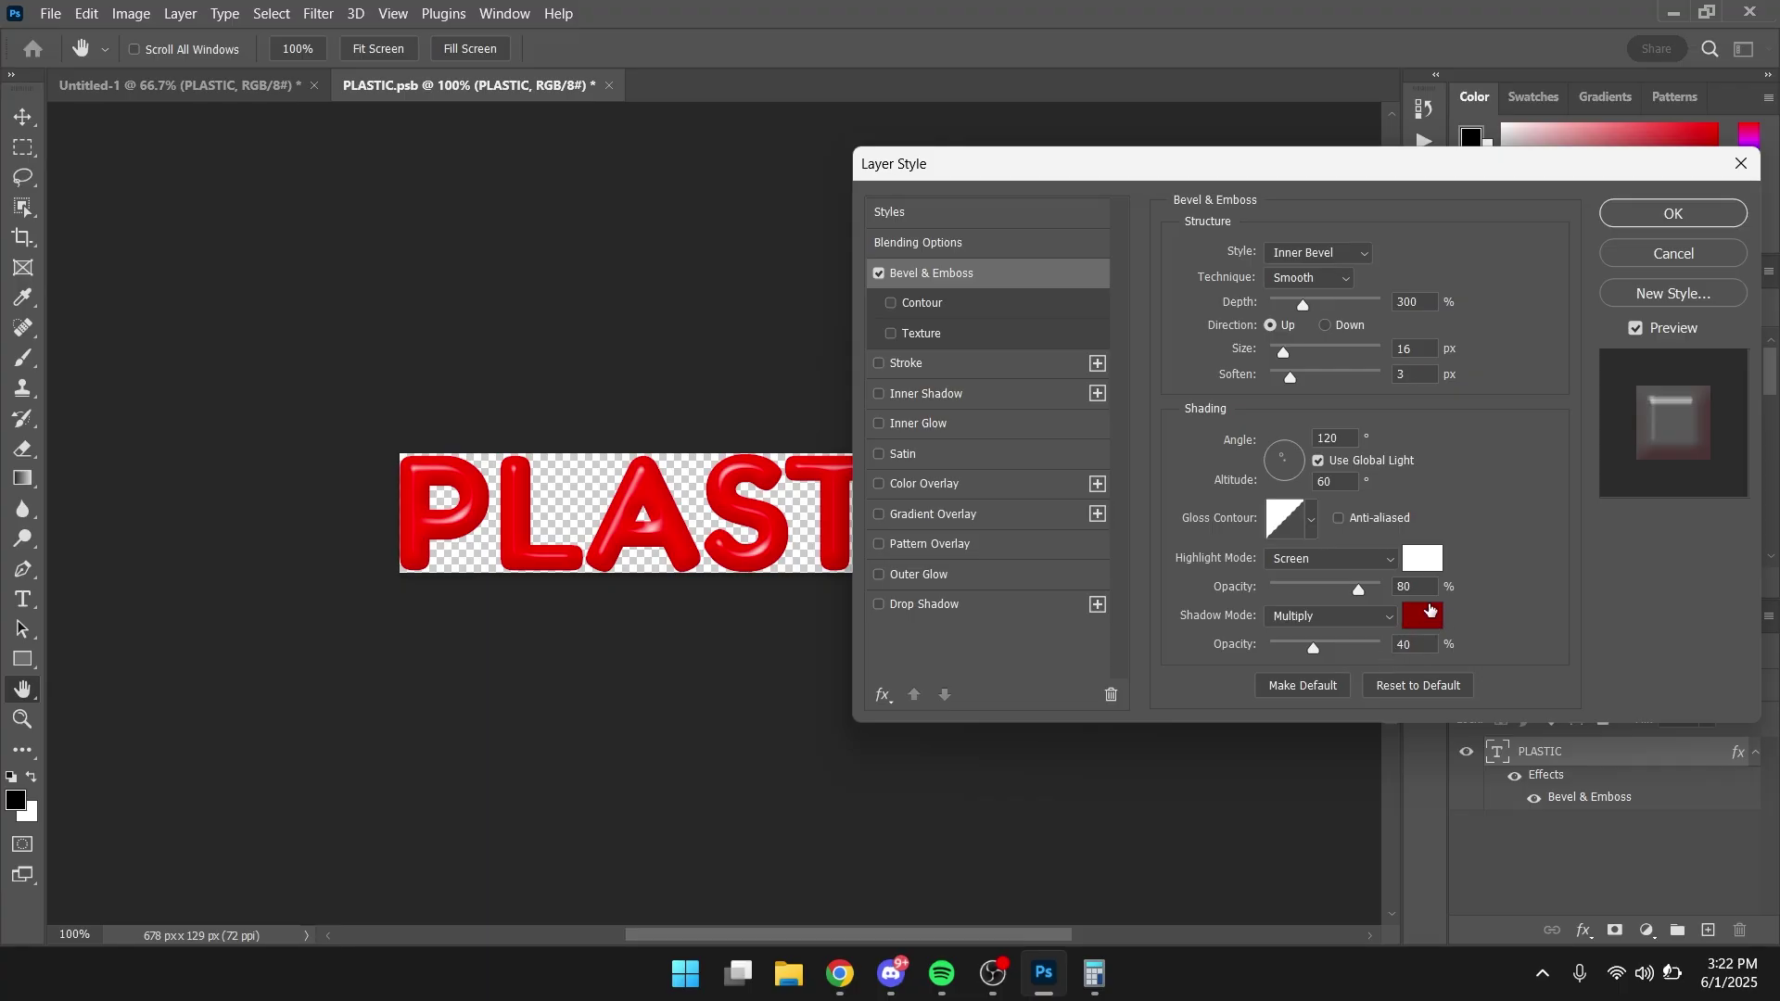
{"action": "left_click", "coordinate": [1431, 622]}
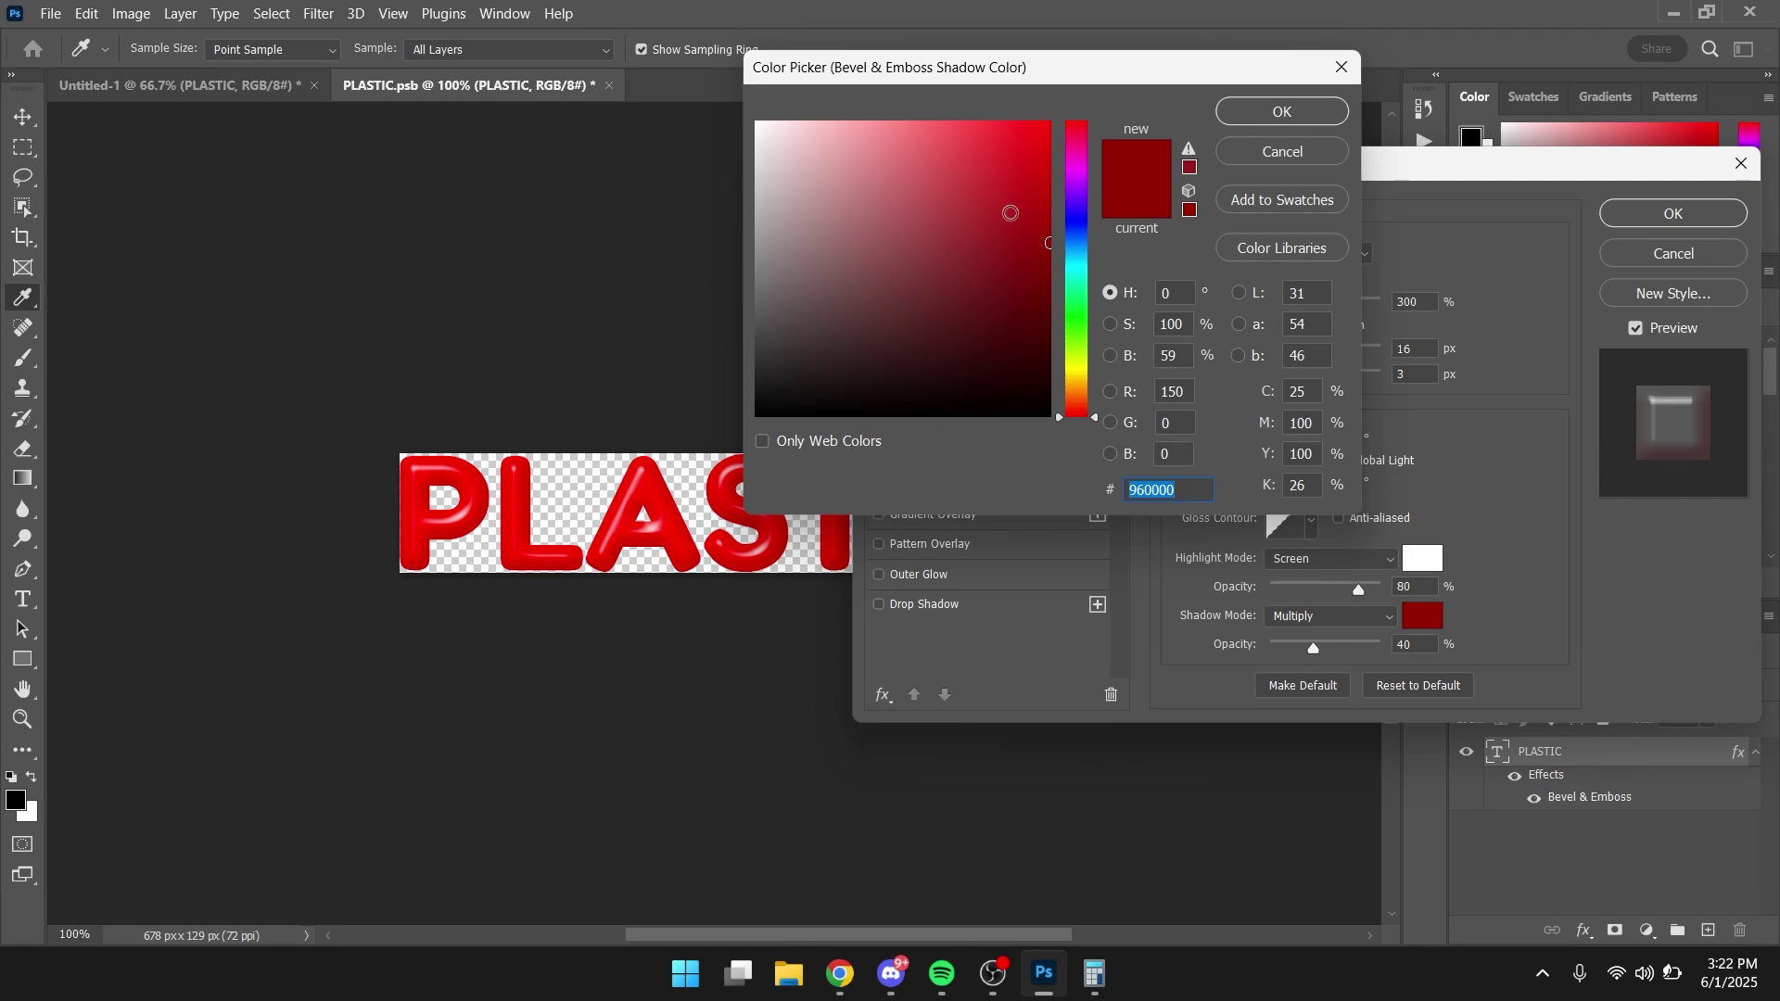
{"action": "left_click", "coordinate": [1044, 128]}
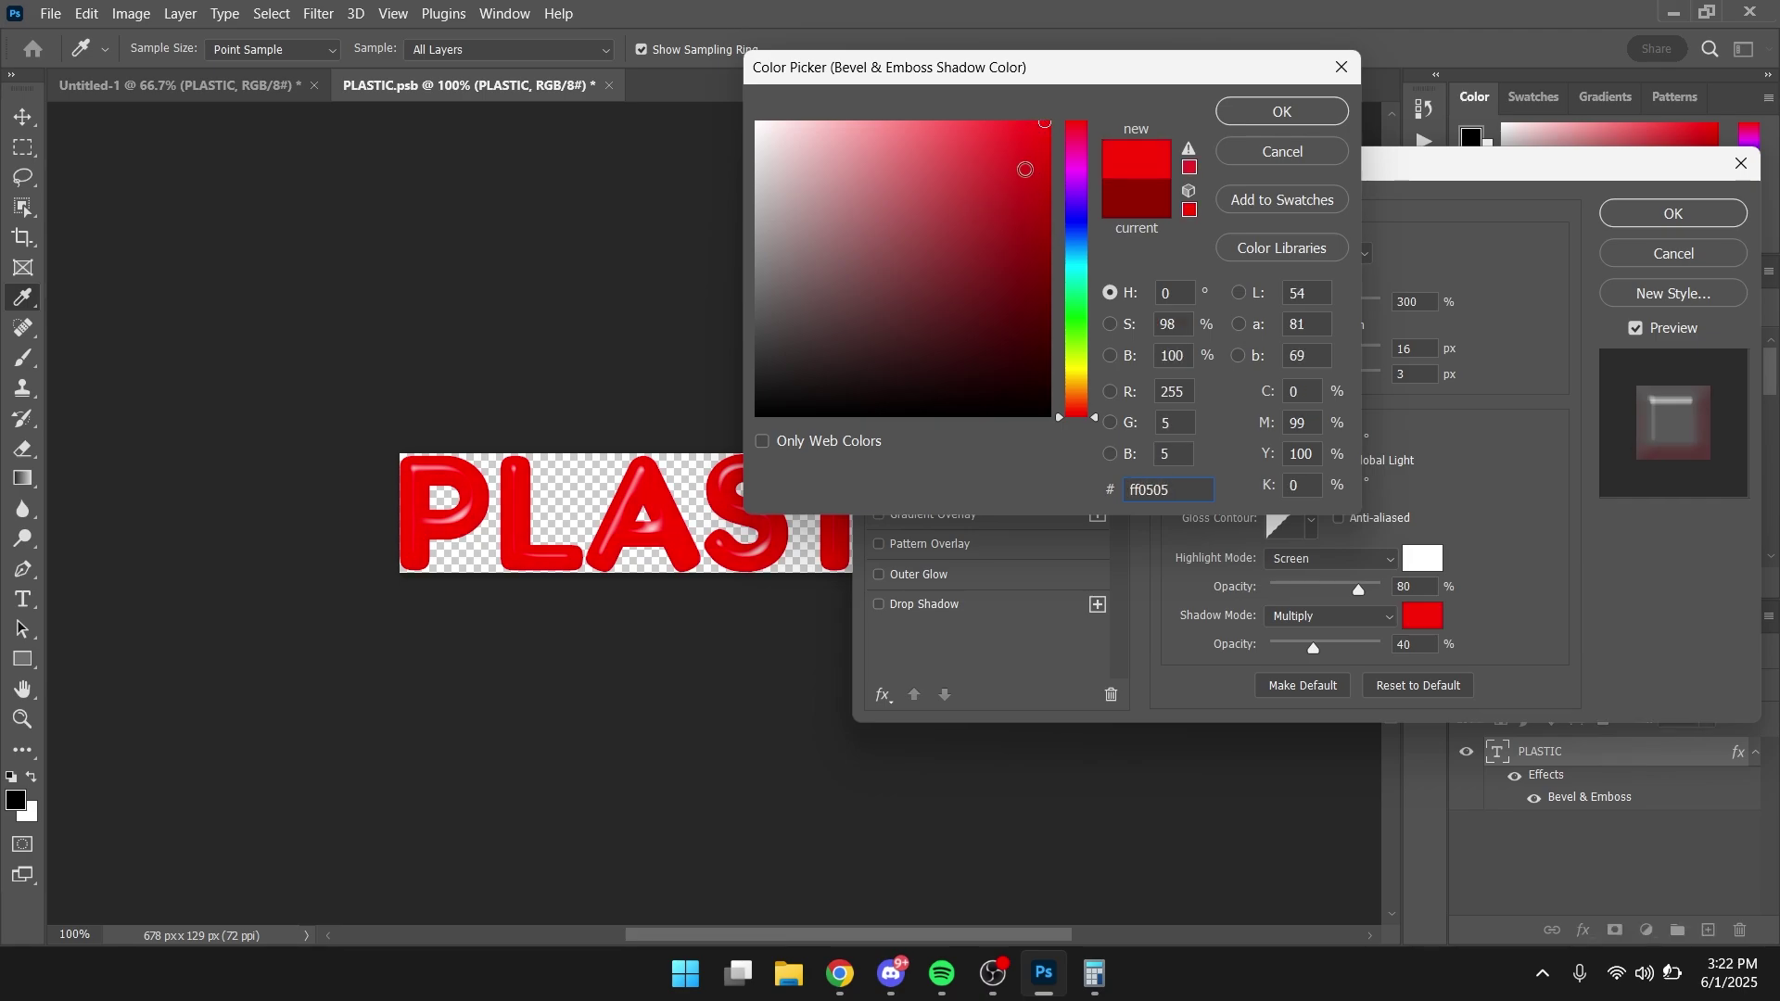
{"action": "left_click", "coordinate": [1048, 212]}
{"action": "left_click", "coordinate": [1050, 214]}
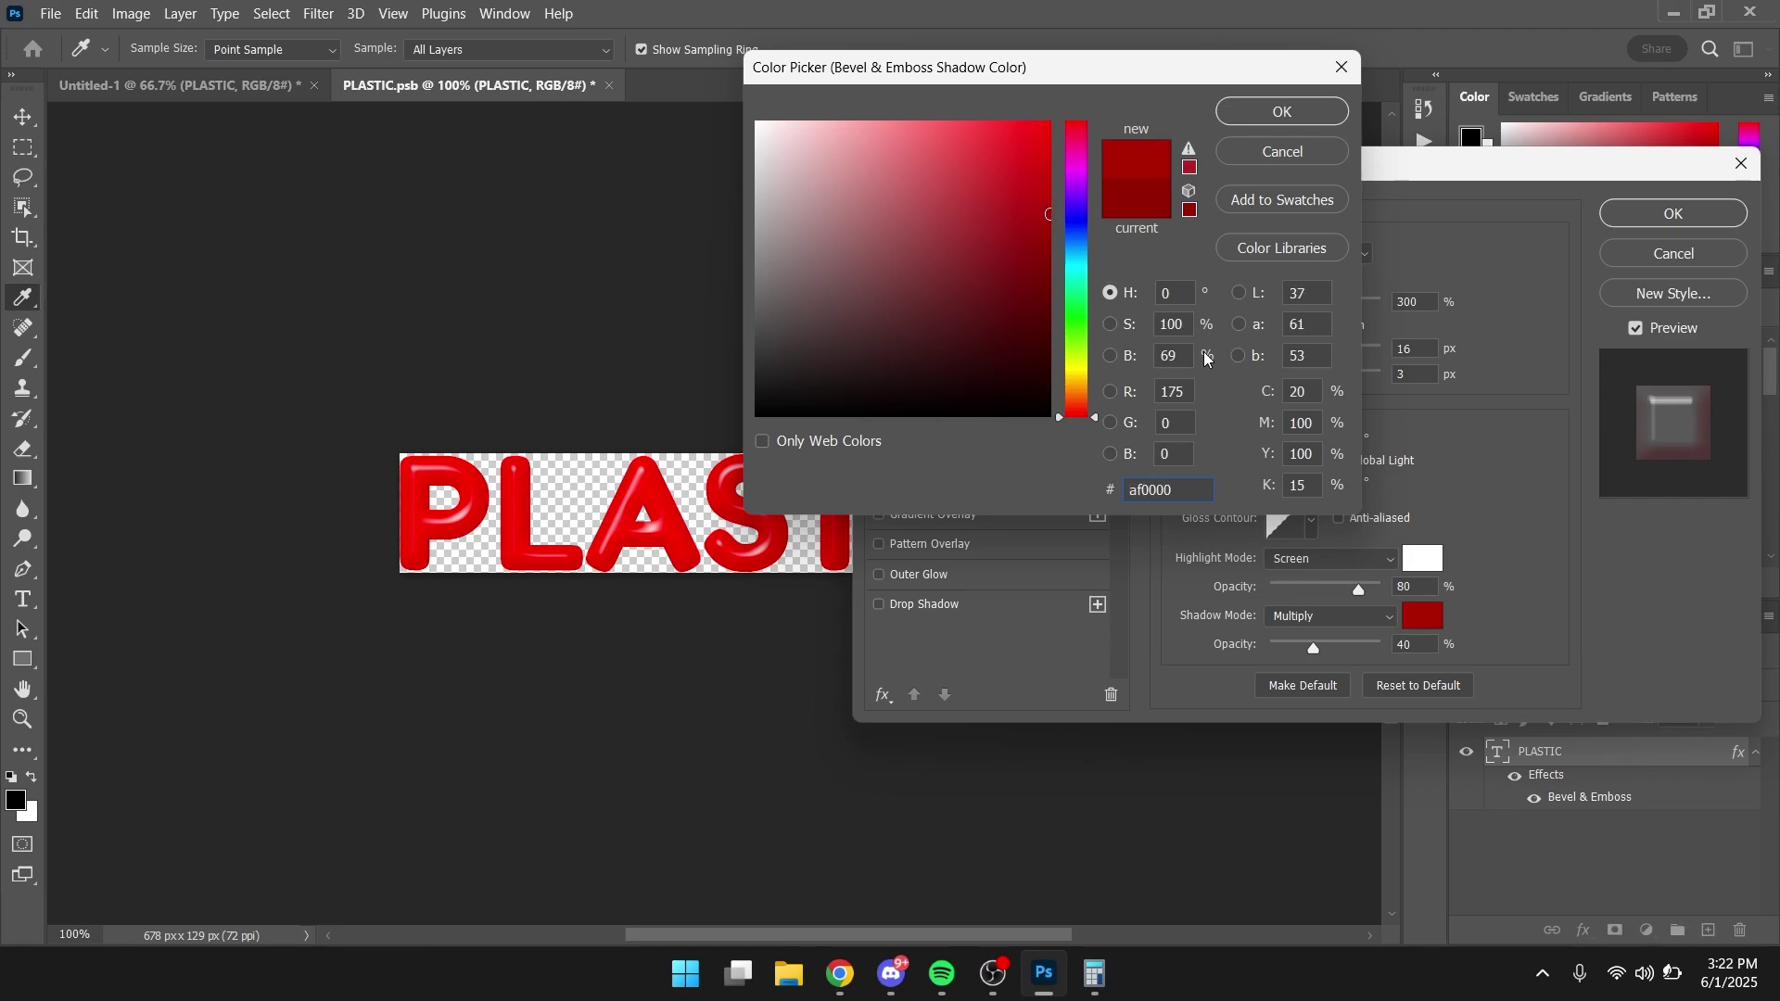
{"action": "left_click", "coordinate": [1282, 112]}
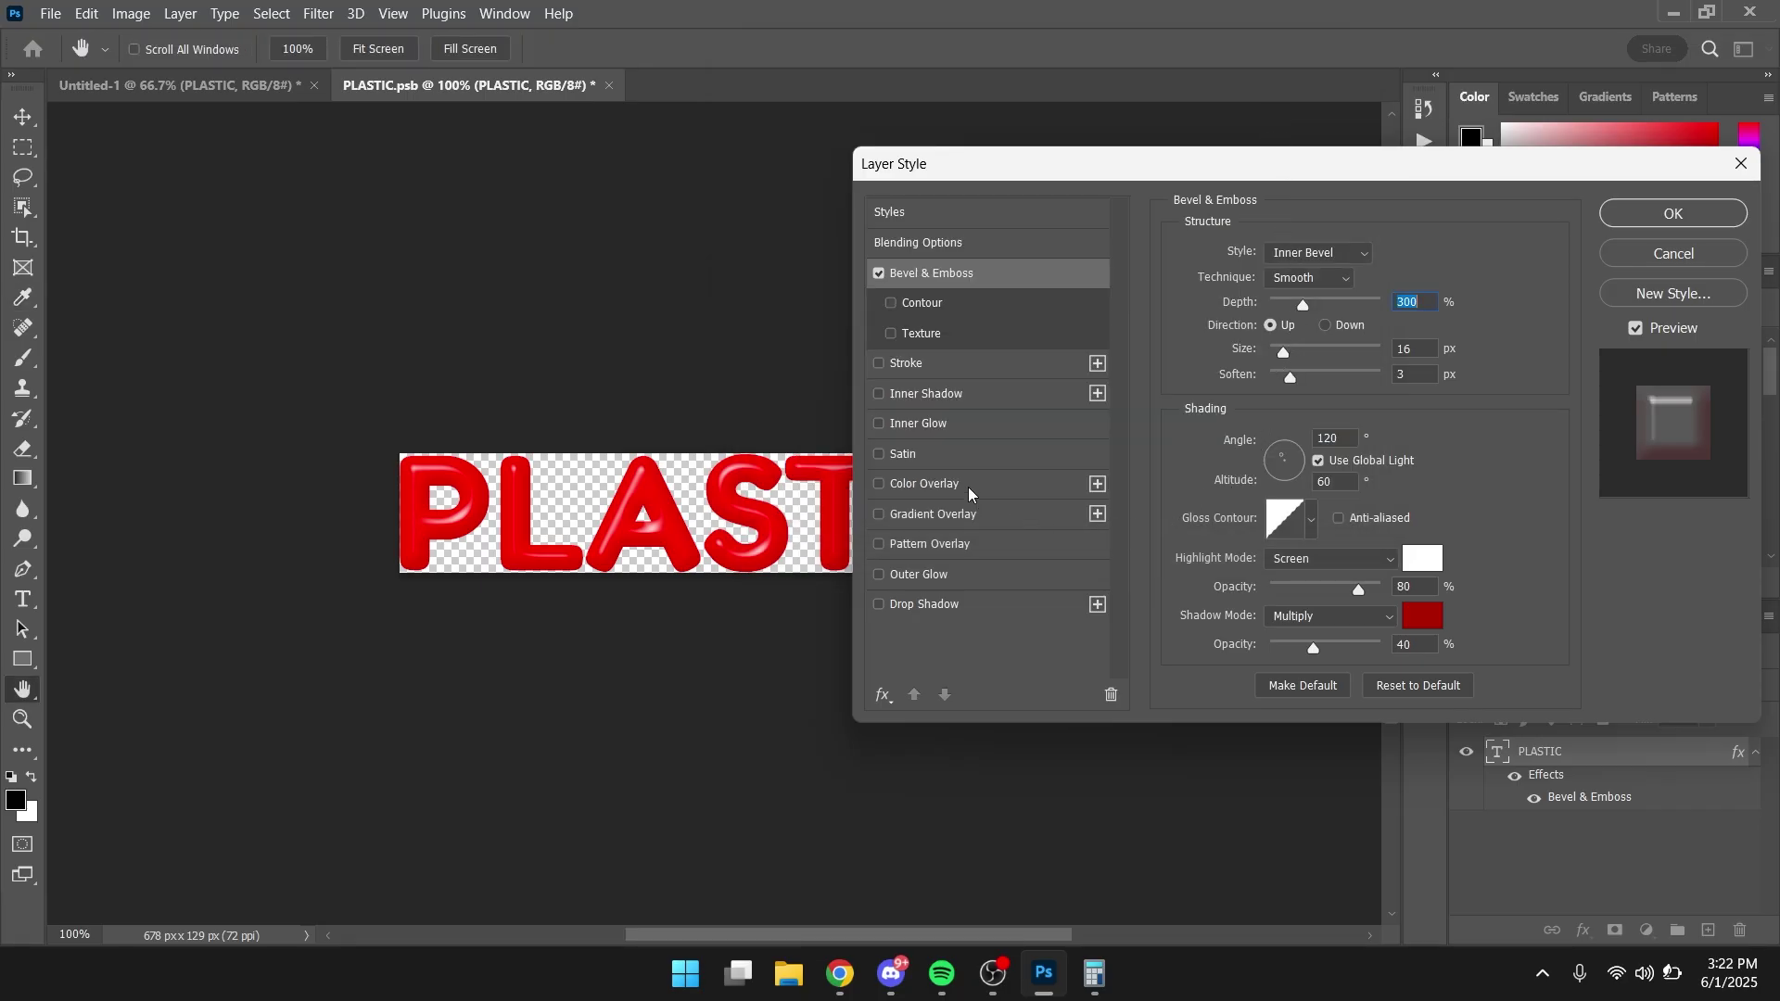
- Enable the Satin effect with dark red 9d0000 as its colour, and enable Inner Glow
{"action": "left_click", "coordinate": [879, 455]}
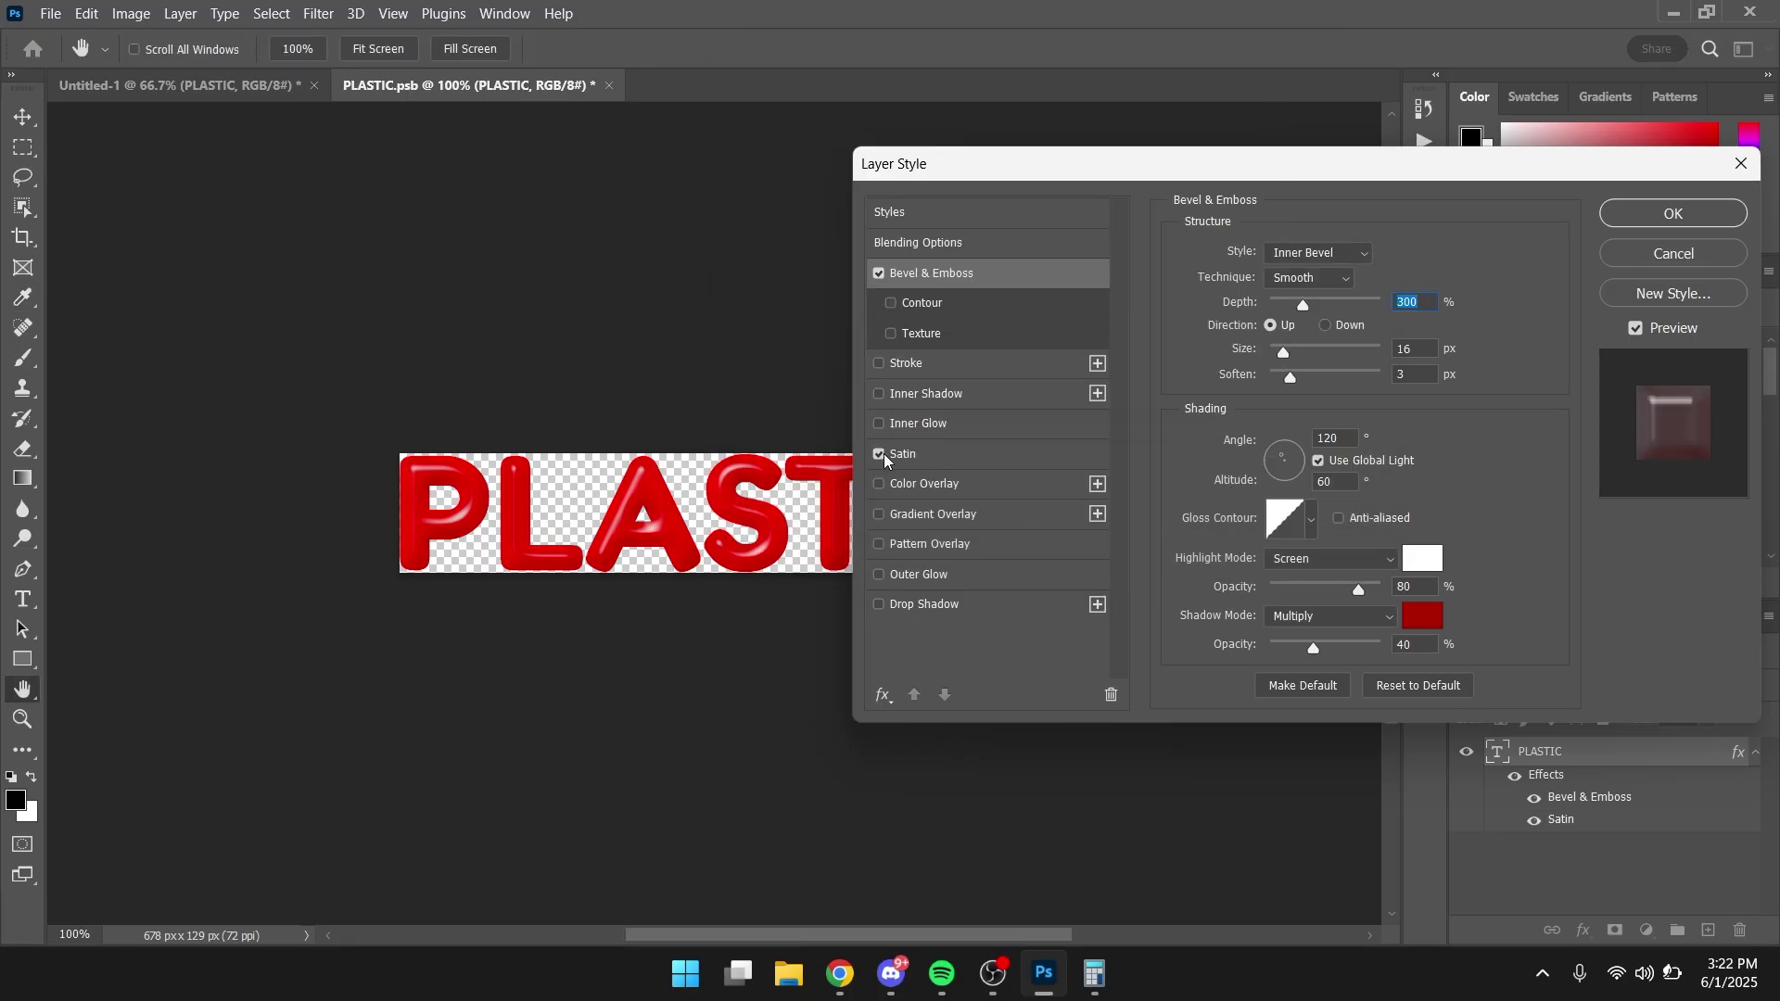
{"action": "left_click", "coordinate": [942, 455]}
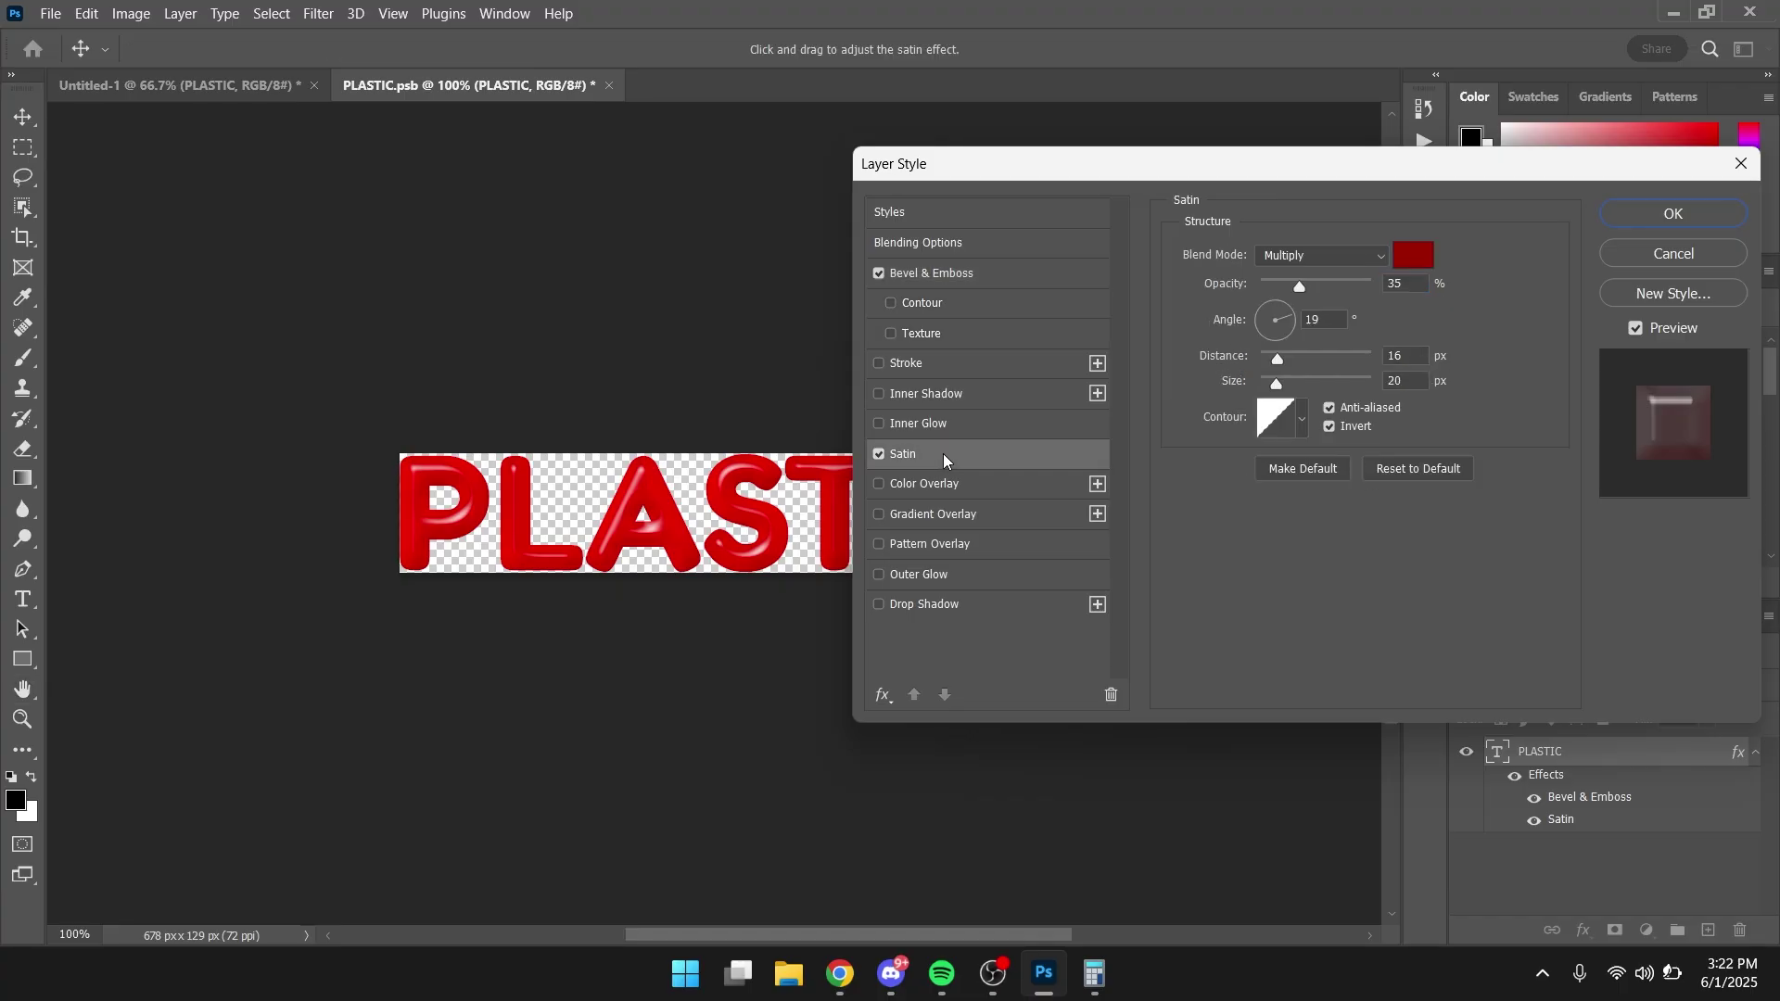
{"action": "left_click", "coordinate": [1413, 256]}
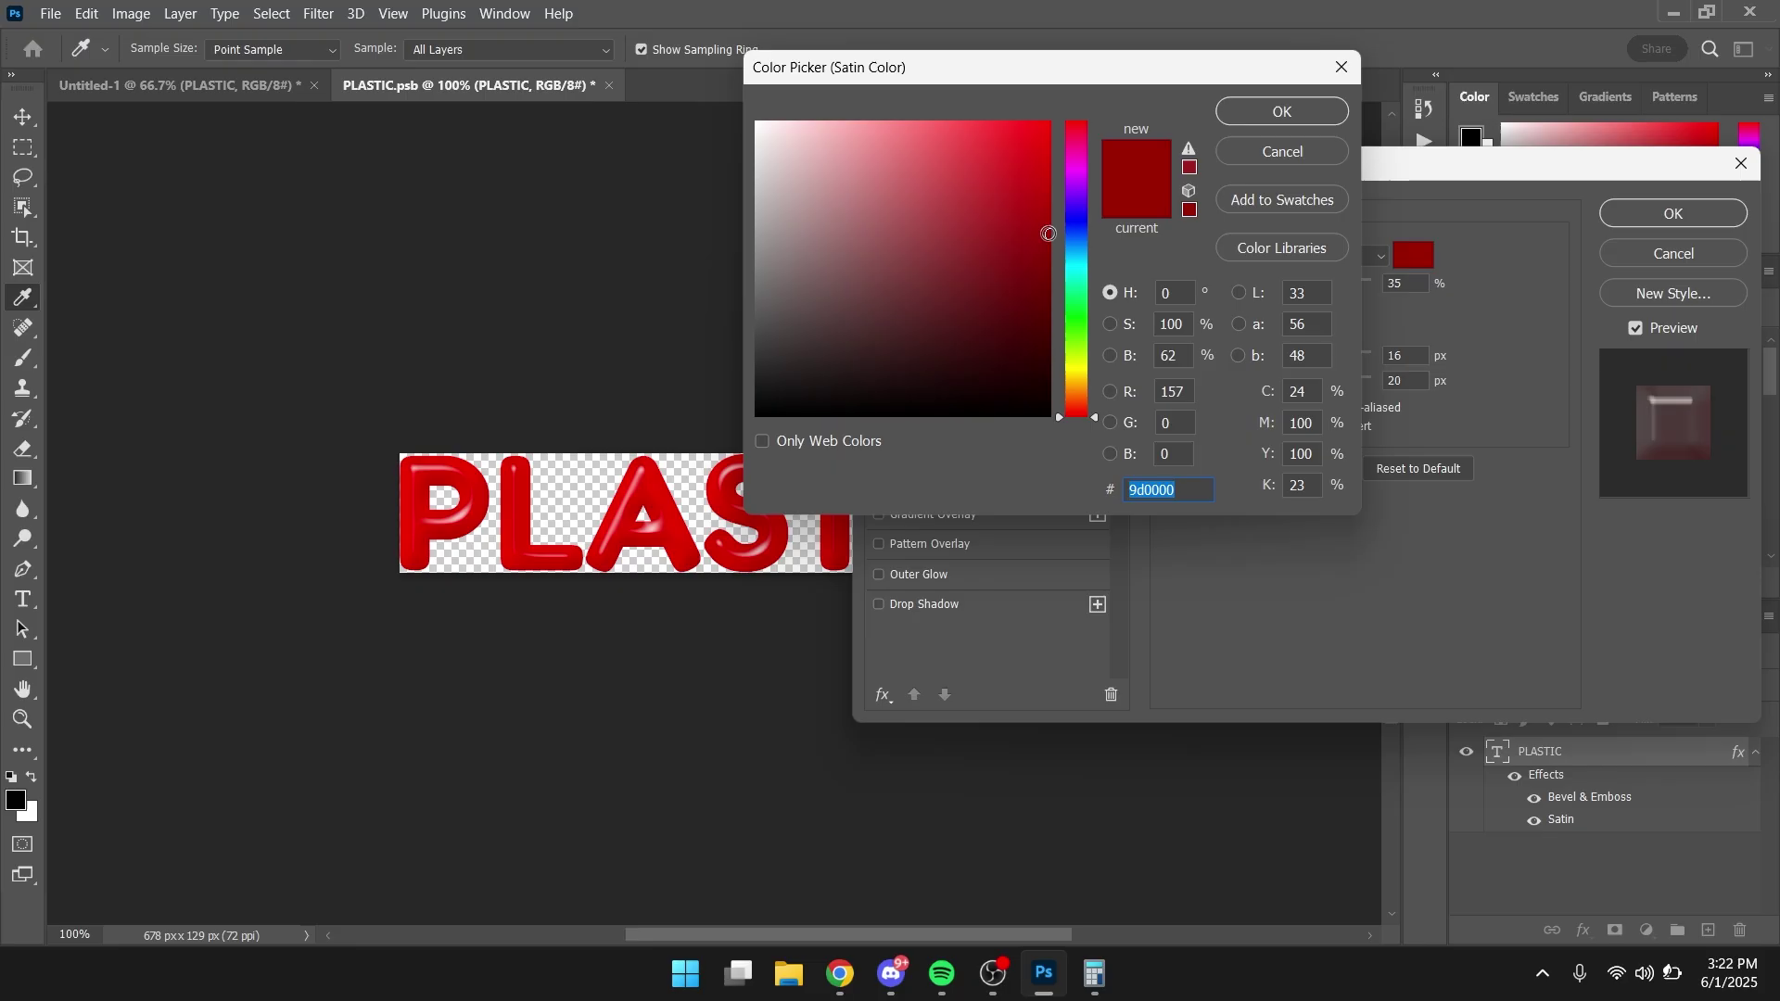
{"action": "left_click", "coordinate": [1247, 115]}
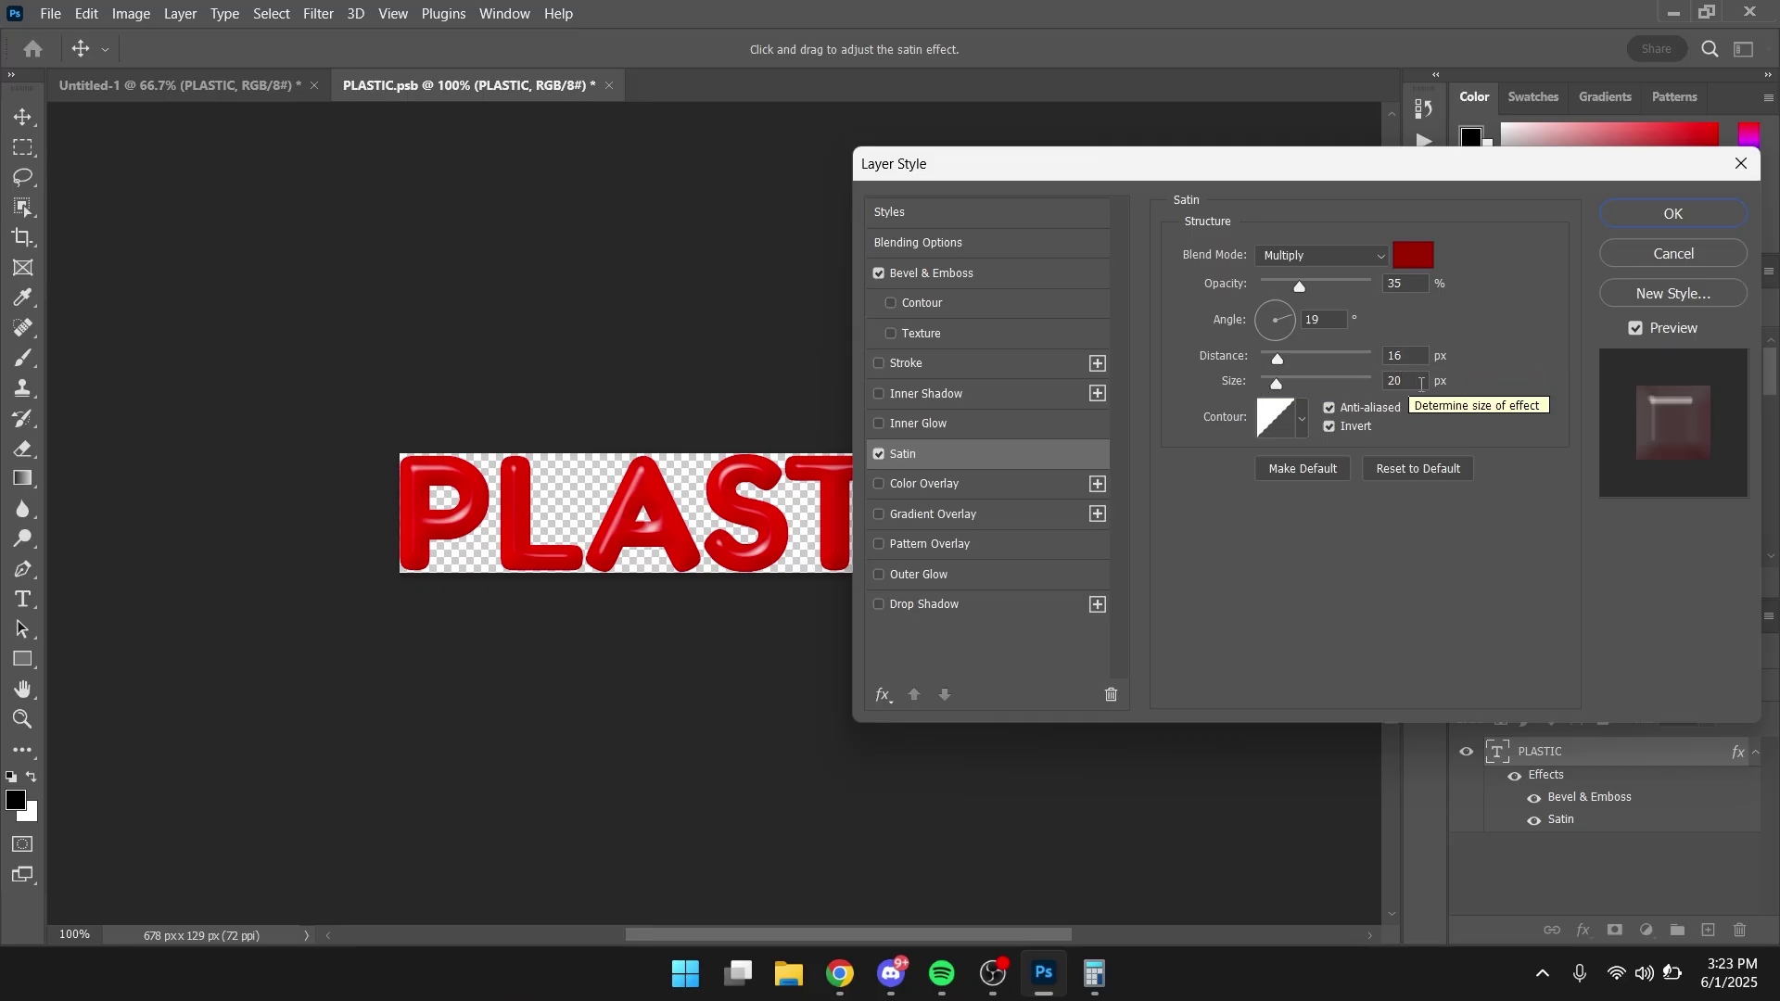
{"action": "left_click", "coordinate": [967, 422]}
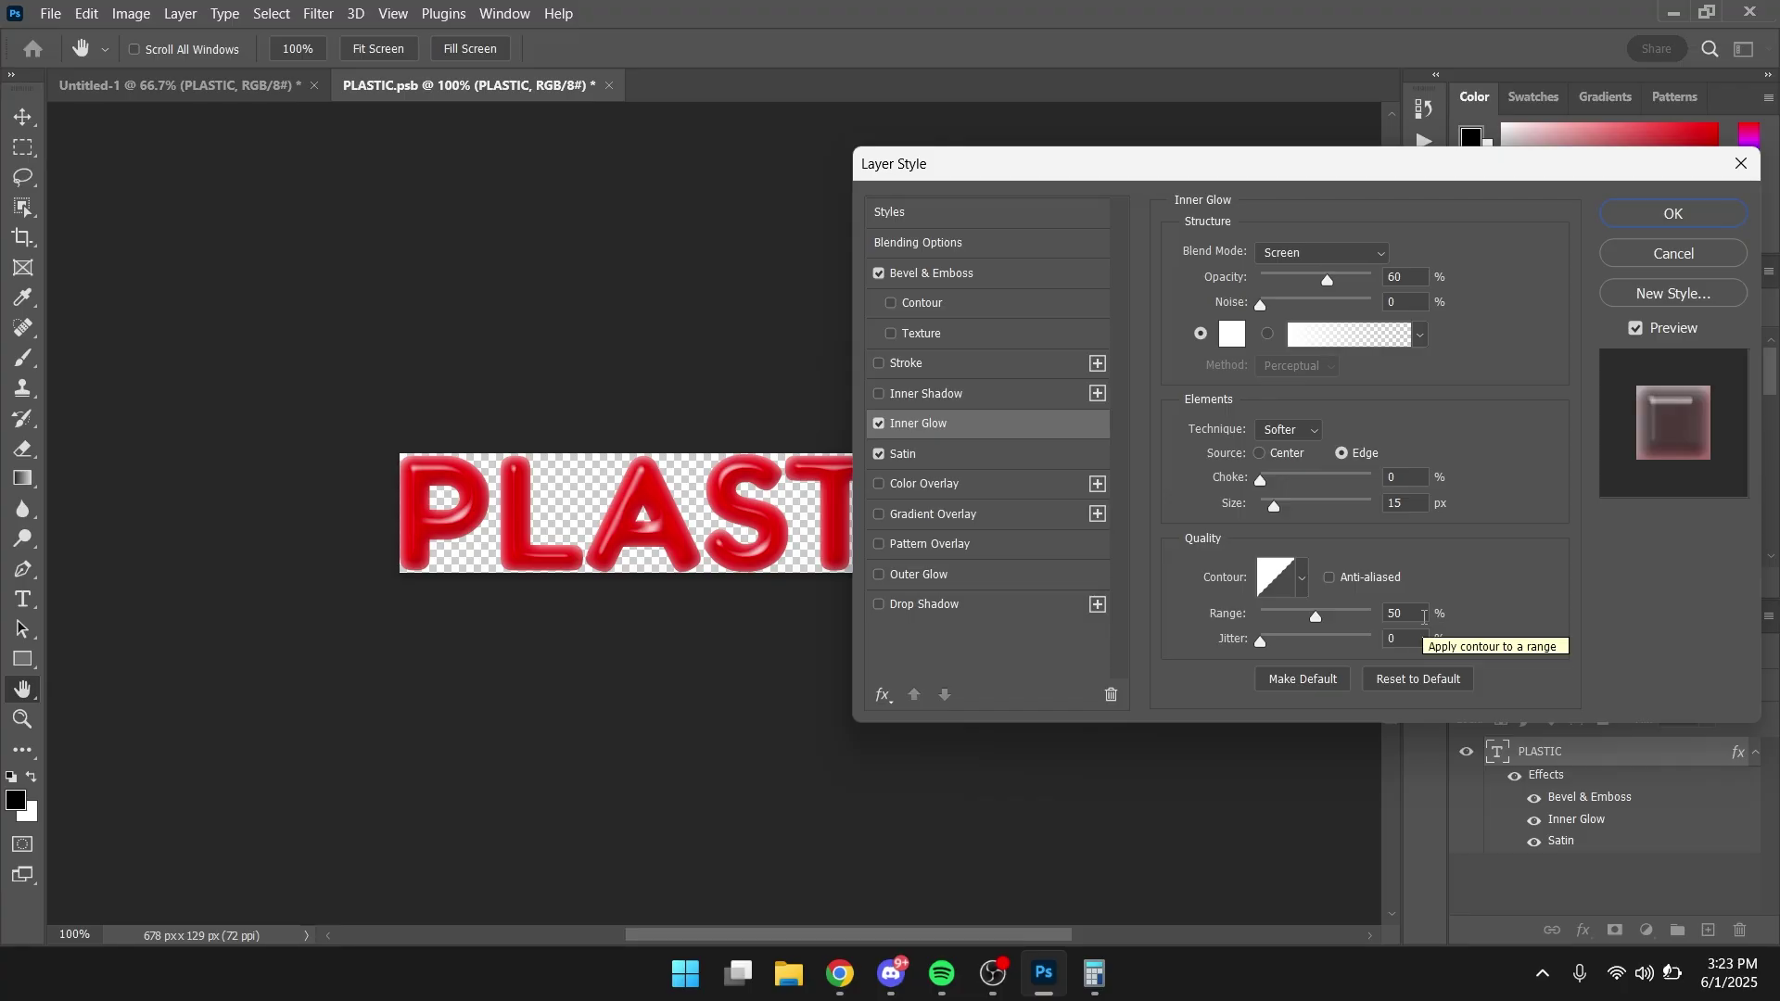
- Enable Gradient Overlay with the Overlay blend mode and 35% opacity
{"action": "left_click", "coordinate": [951, 520]}
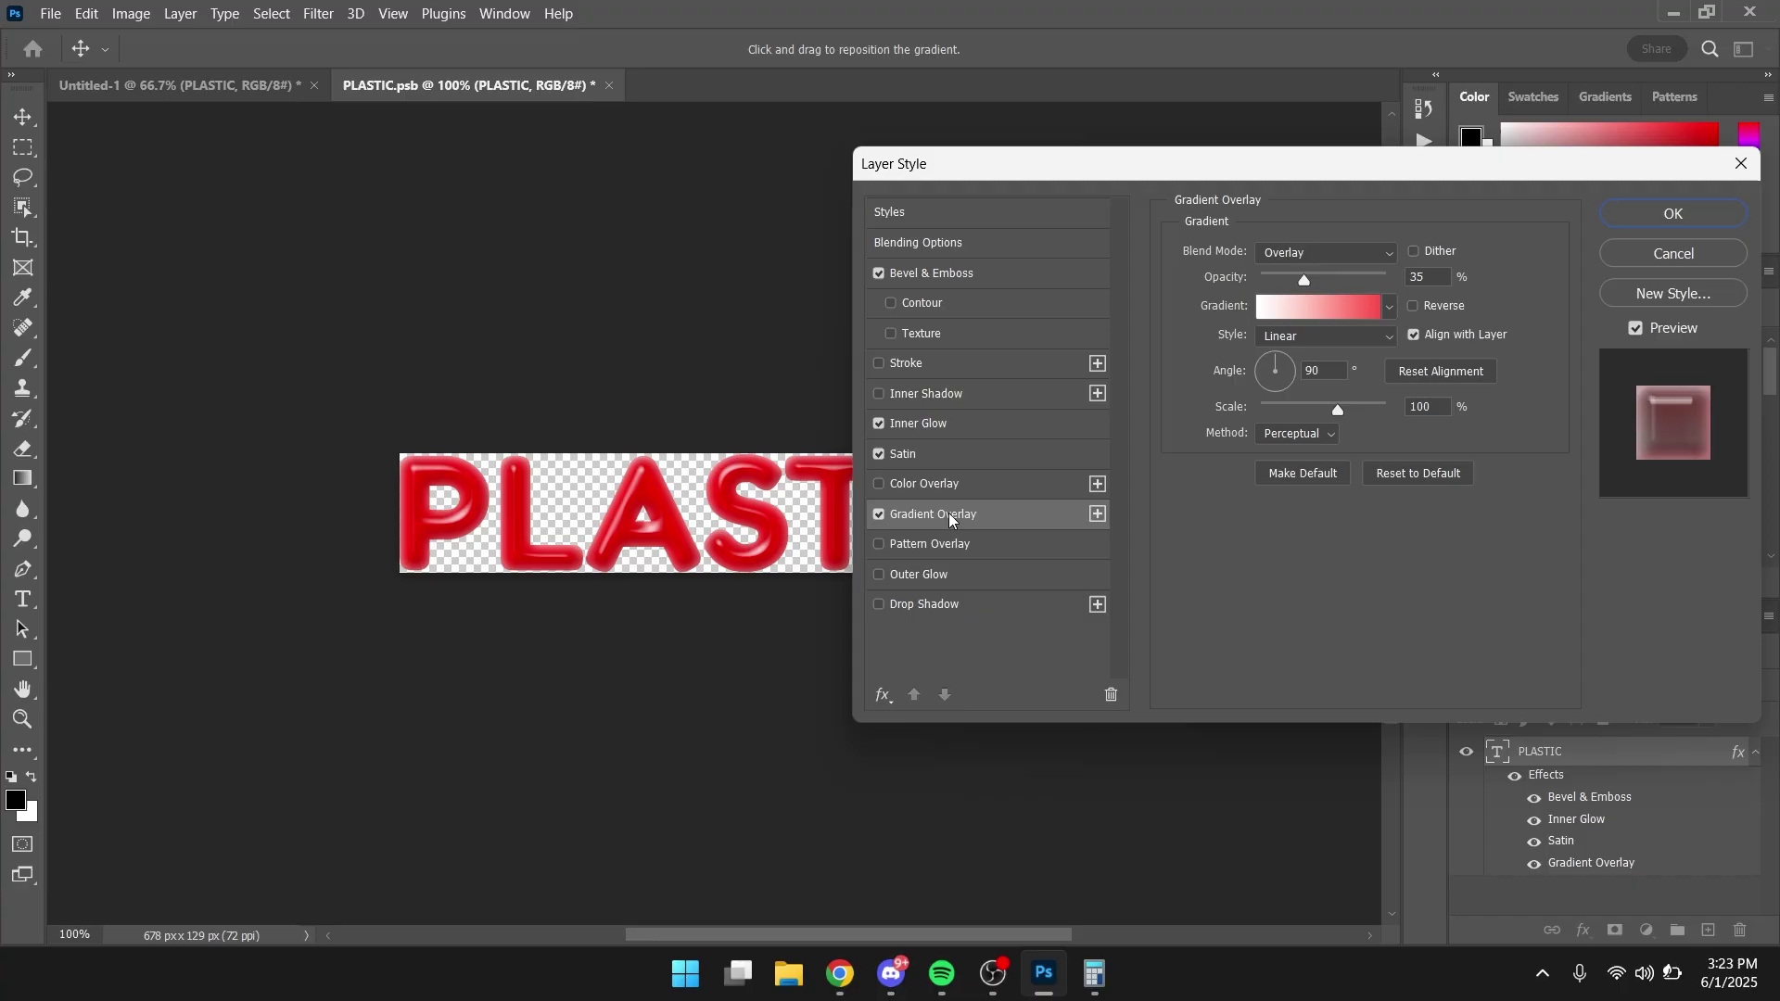
{"action": "left_click", "coordinate": [1292, 252]}
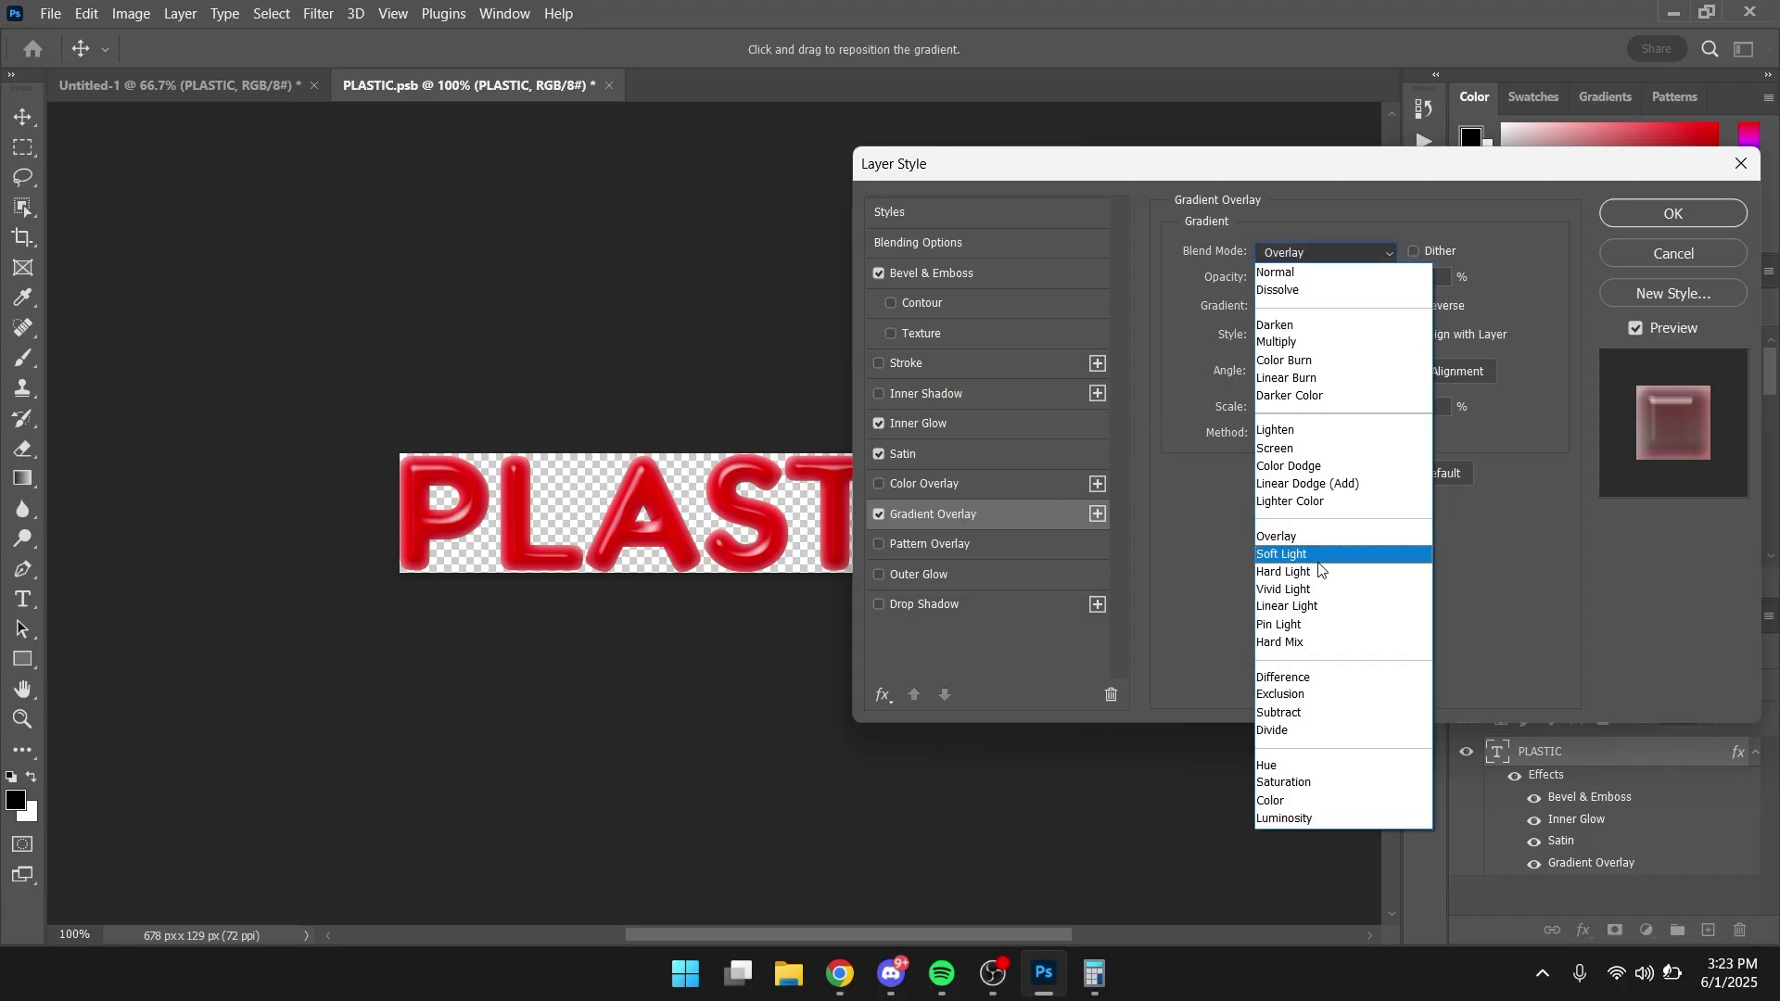
{"action": "left_click", "coordinate": [1298, 536]}
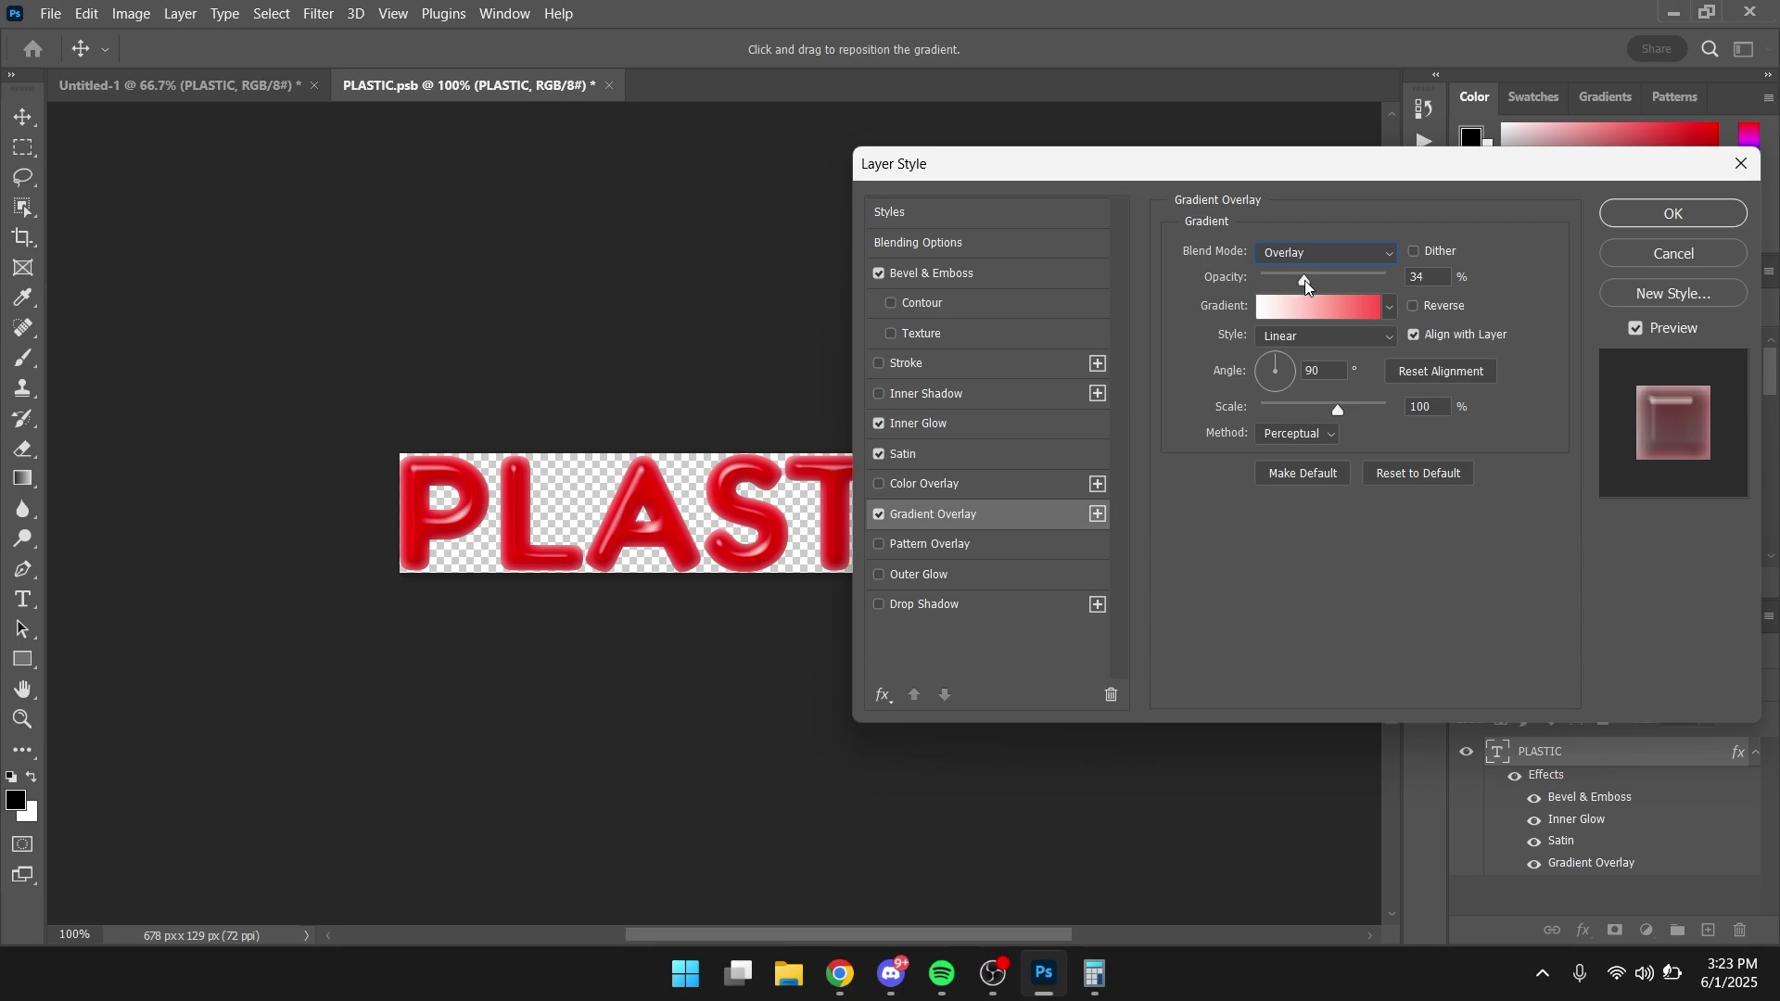
{"action": "left_click_drag", "start_coordinate": [1305, 280], "coordinate": [1309, 289]}
{"action": "left_click_drag", "start_coordinate": [1439, 278], "coordinate": [1389, 275]}
{"action": "key", "text": "Up"}
- Edit the overlay gradient and set its starting colour stop to white
{"action": "left_click", "coordinate": [1312, 306]}
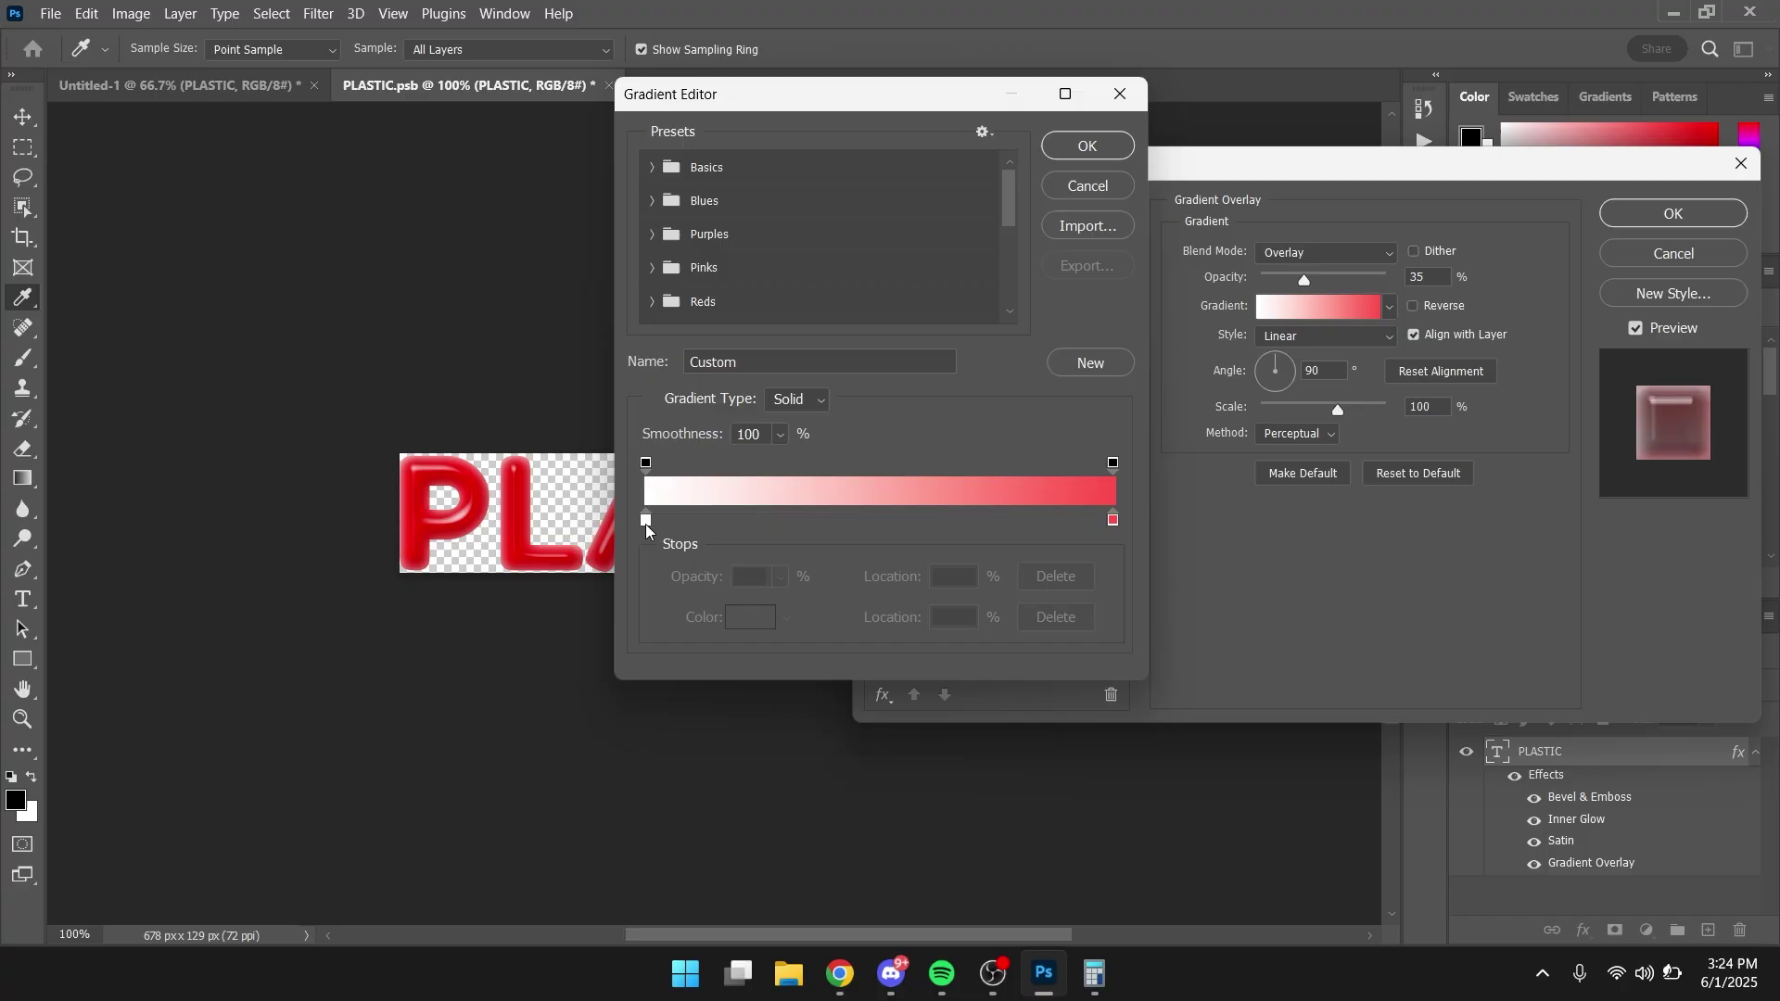
{"action": "left_click", "coordinate": [646, 521]}
{"action": "left_click", "coordinate": [751, 617]}
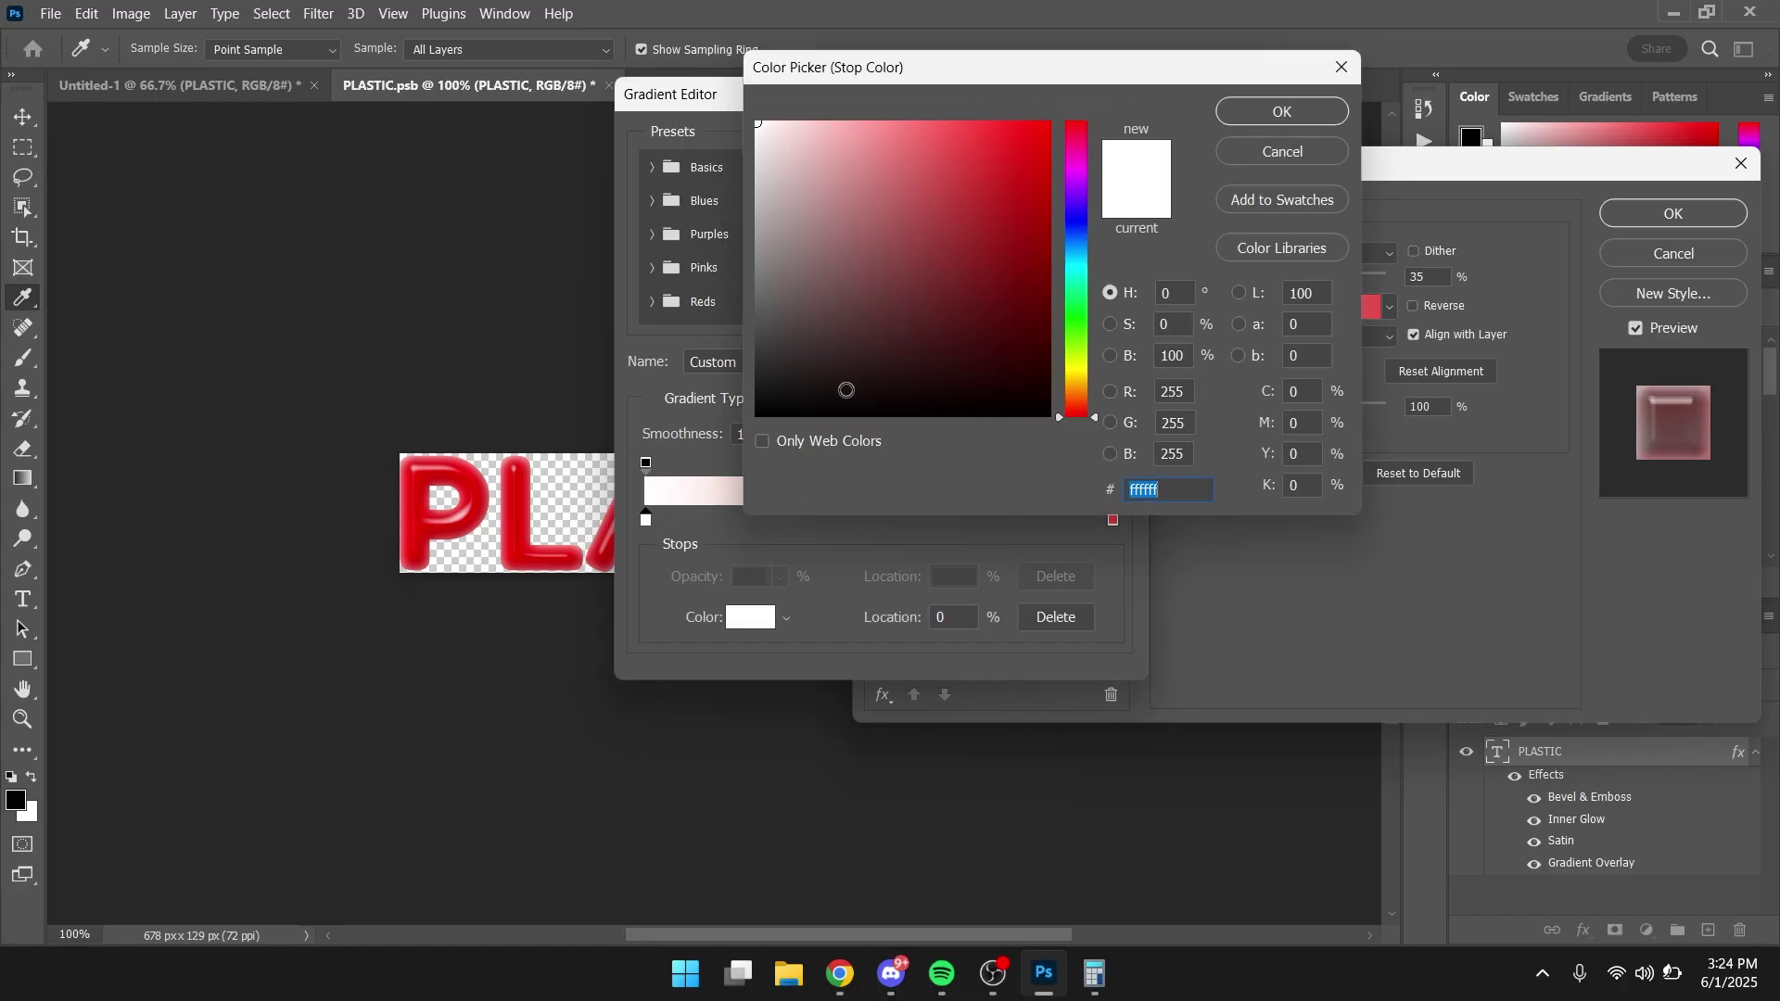
{"action": "left_click_drag", "start_coordinate": [877, 176], "coordinate": [723, 102]}
{"action": "left_click", "coordinate": [1249, 109]}
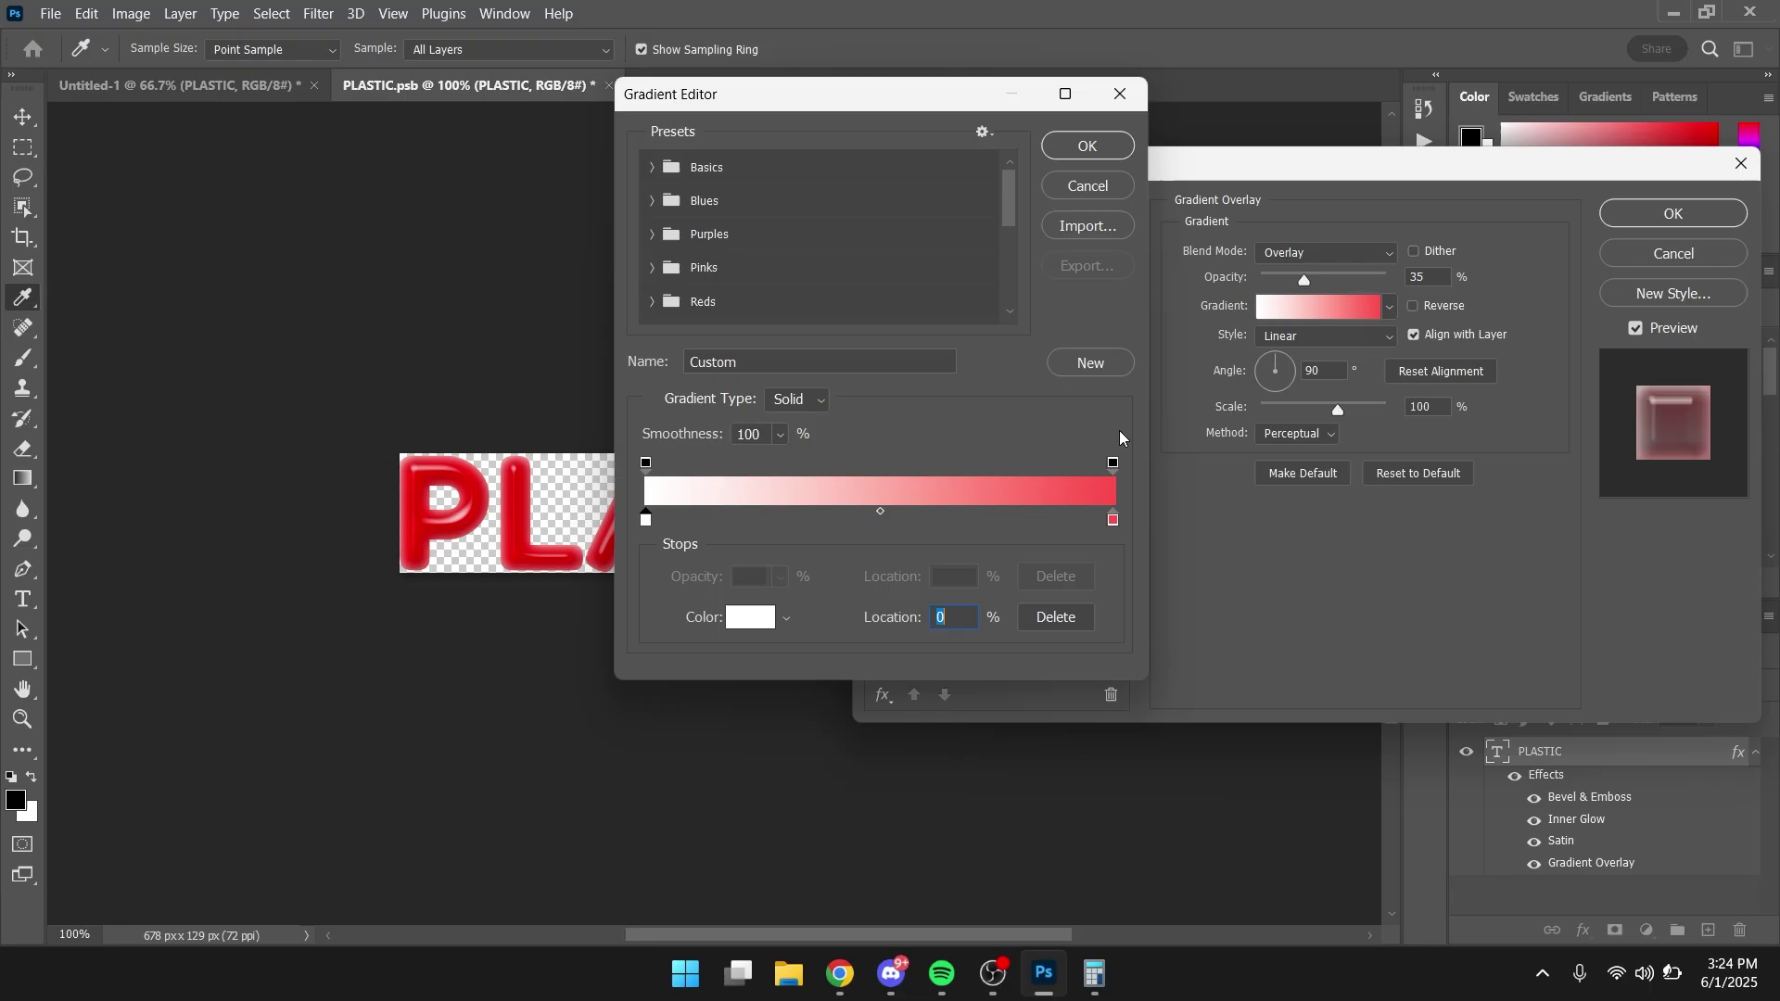
- Set the gradient's end colour stop to light red ff5151 and accept the gradient
{"action": "left_click", "coordinate": [1114, 522]}
{"action": "left_click", "coordinate": [747, 616]}
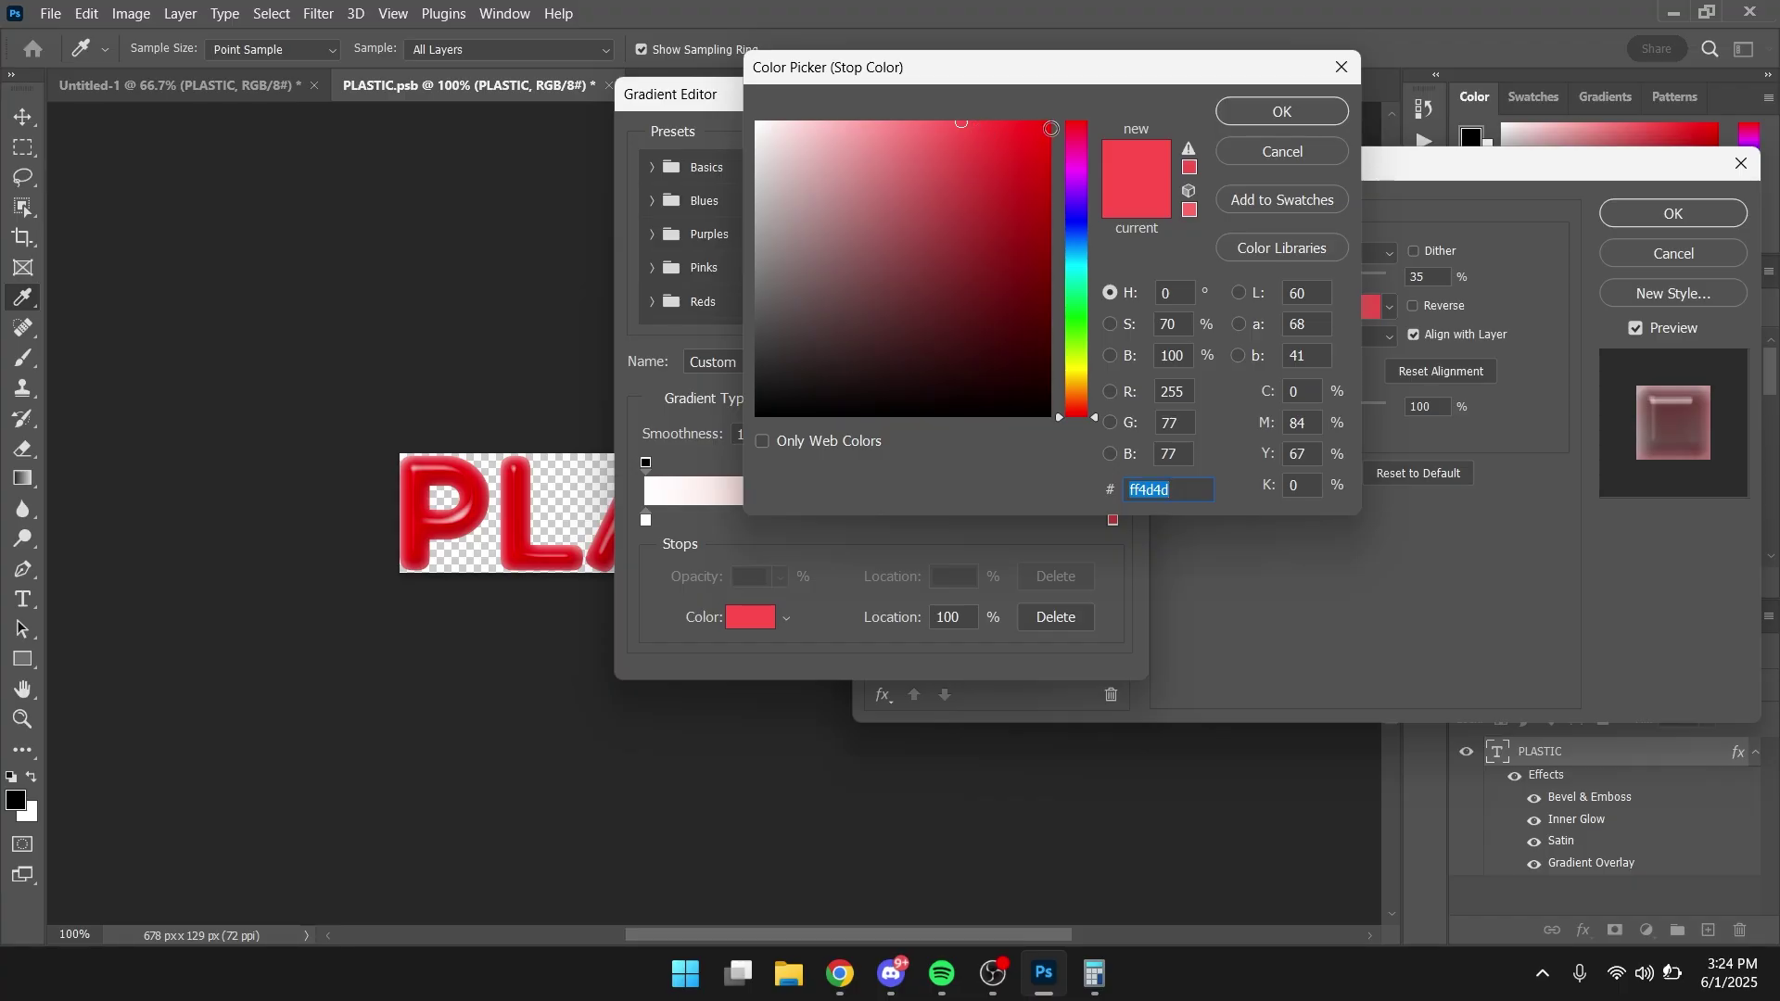
{"action": "left_click_drag", "start_coordinate": [1050, 130], "coordinate": [1049, 124]}
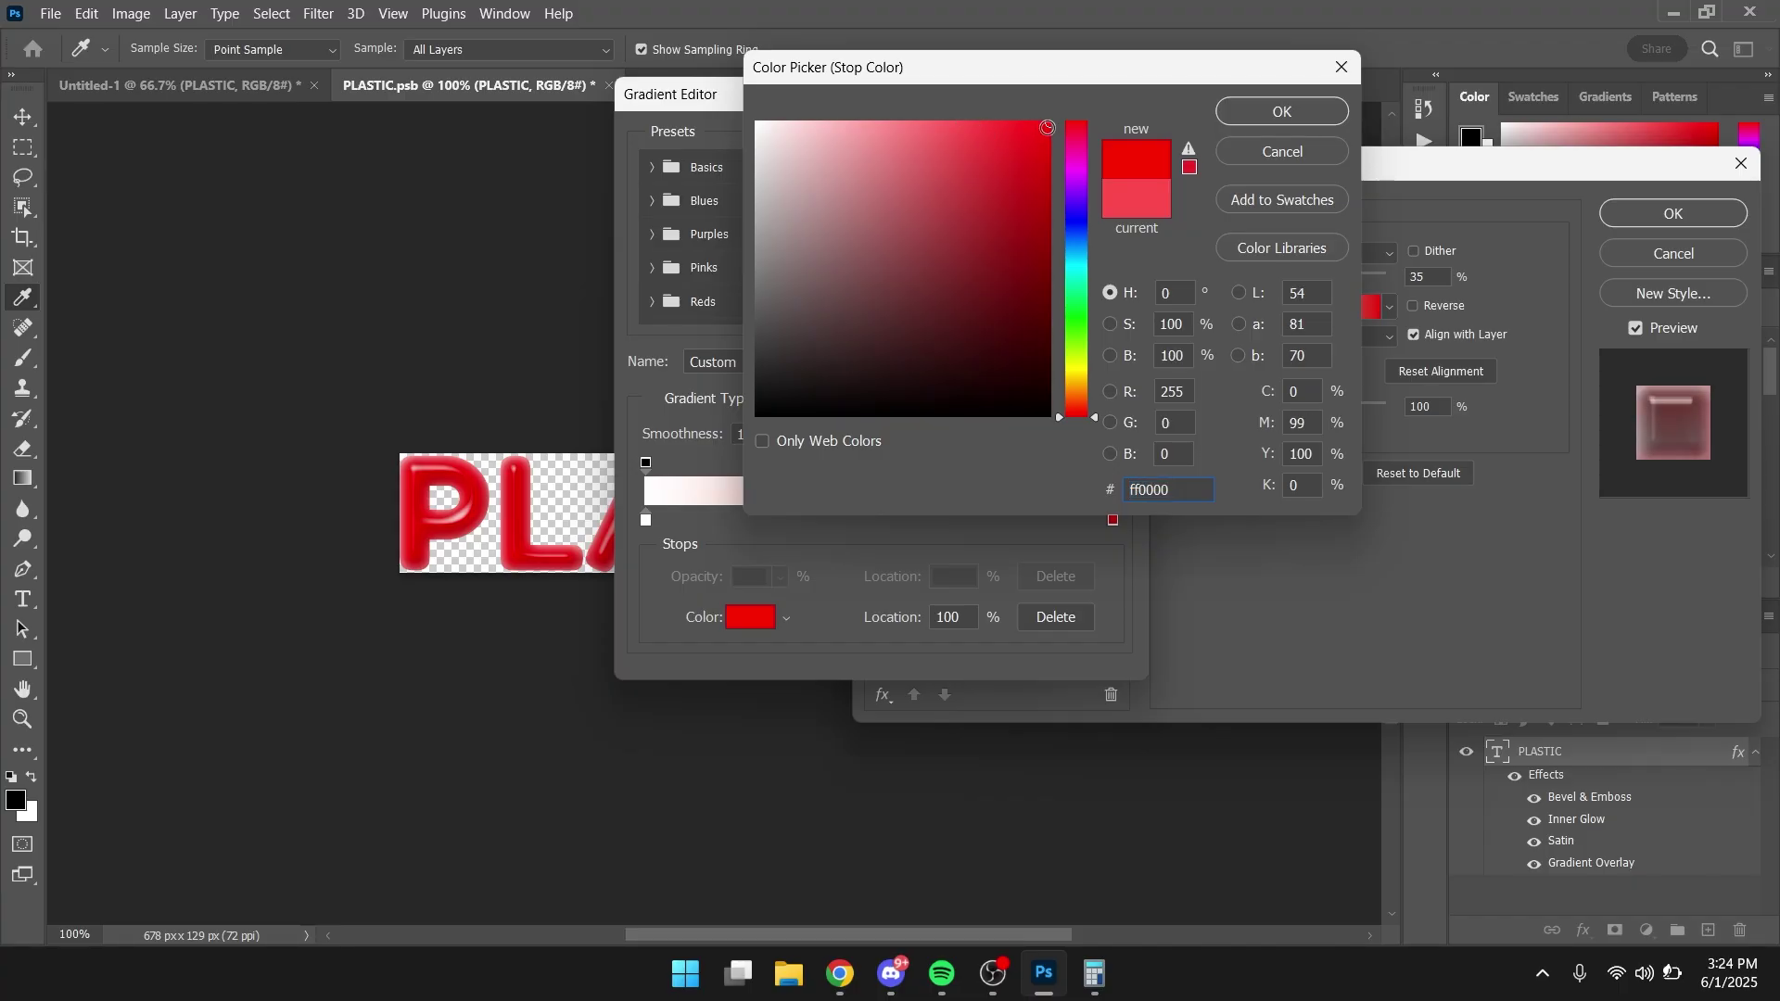
{"action": "left_click", "coordinate": [957, 120]}
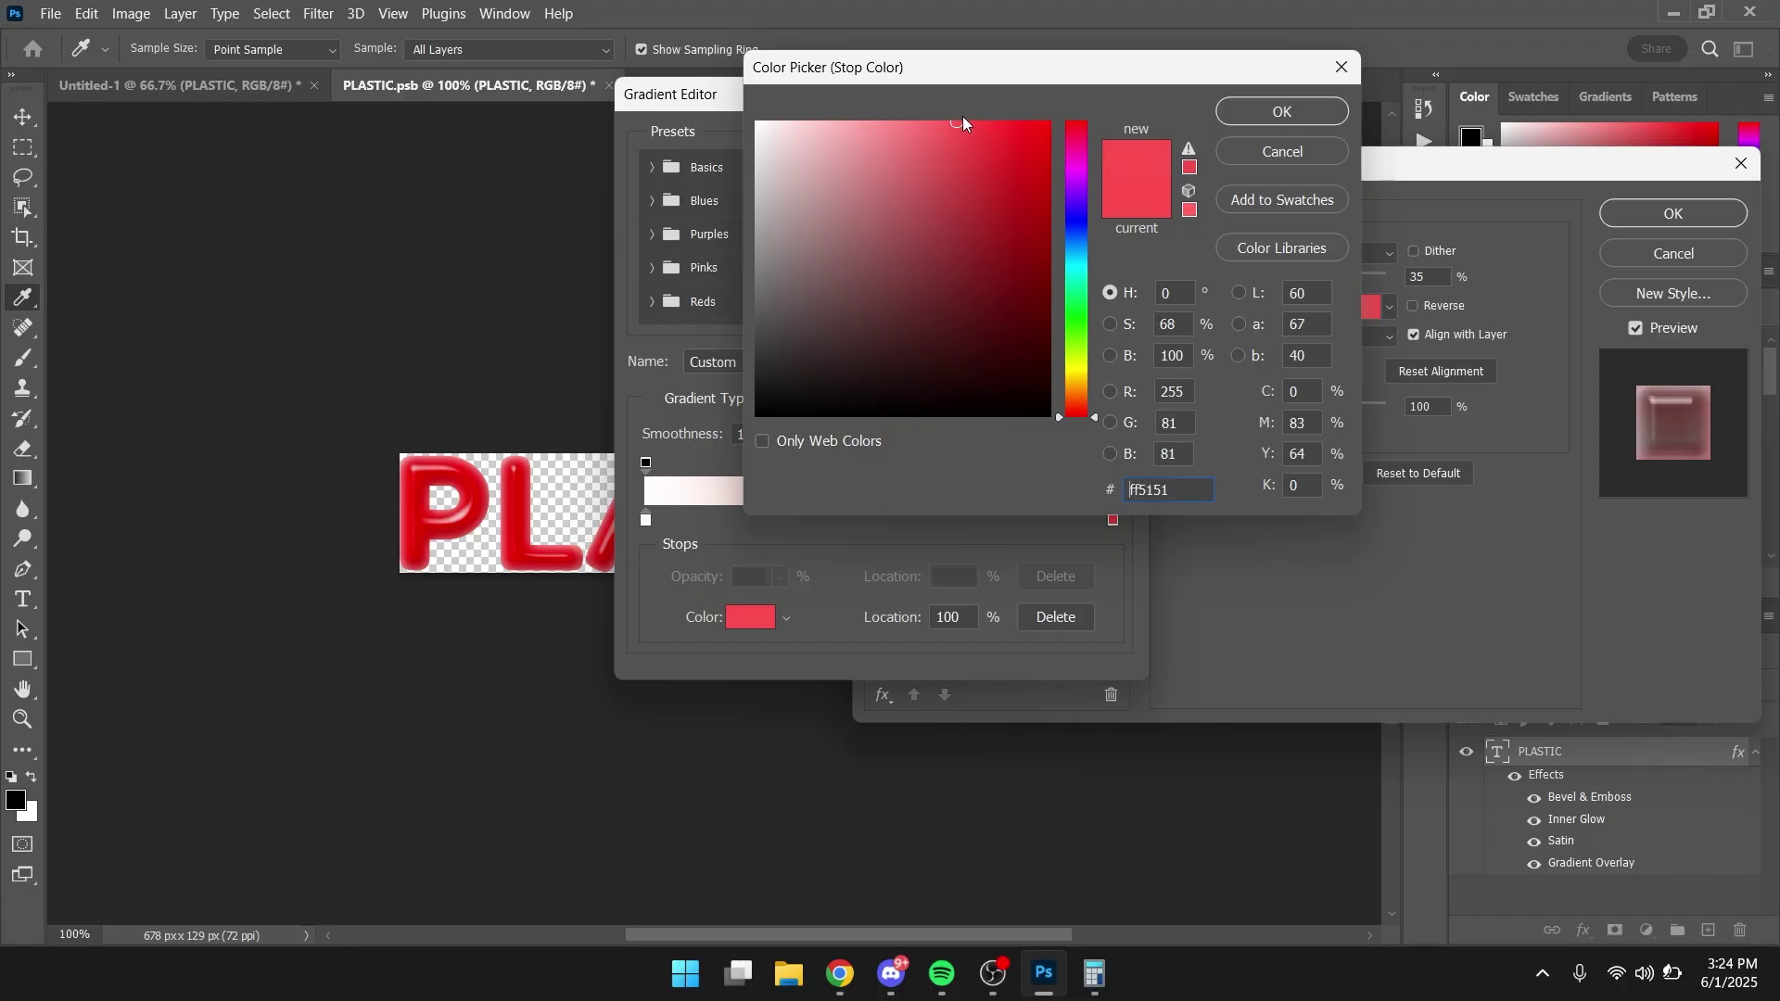
{"action": "left_click", "coordinate": [1269, 113]}
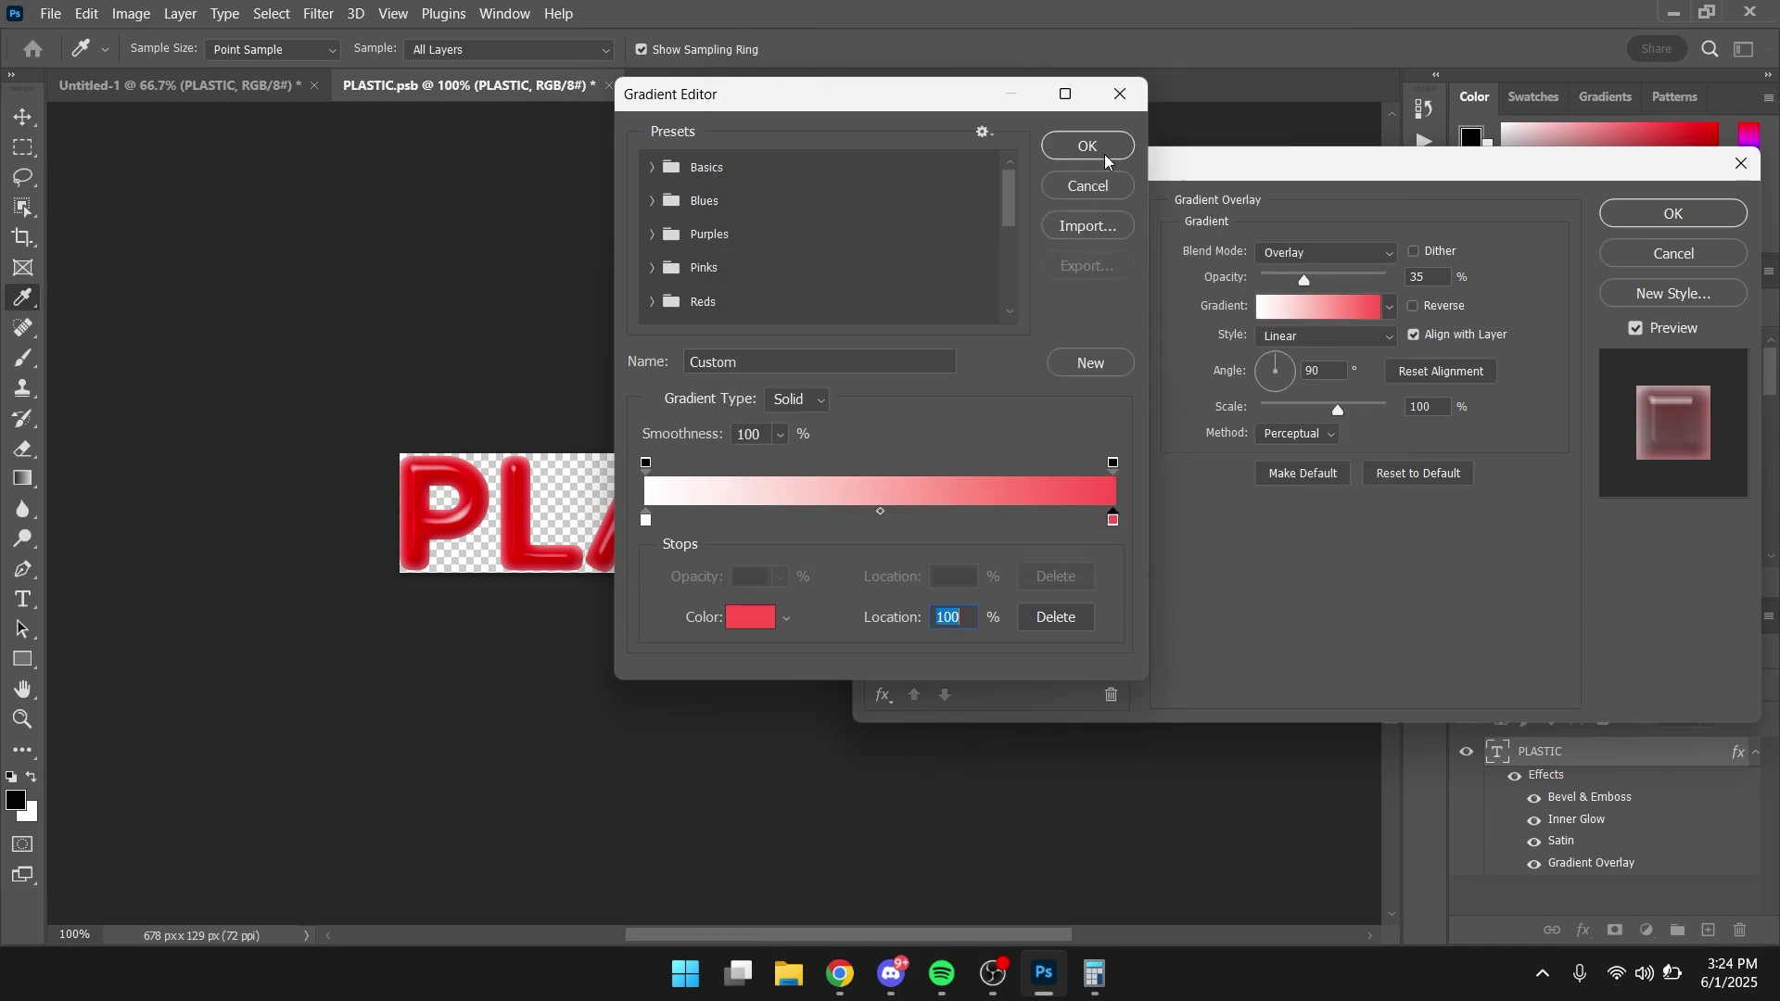
{"action": "left_click", "coordinate": [1107, 152]}
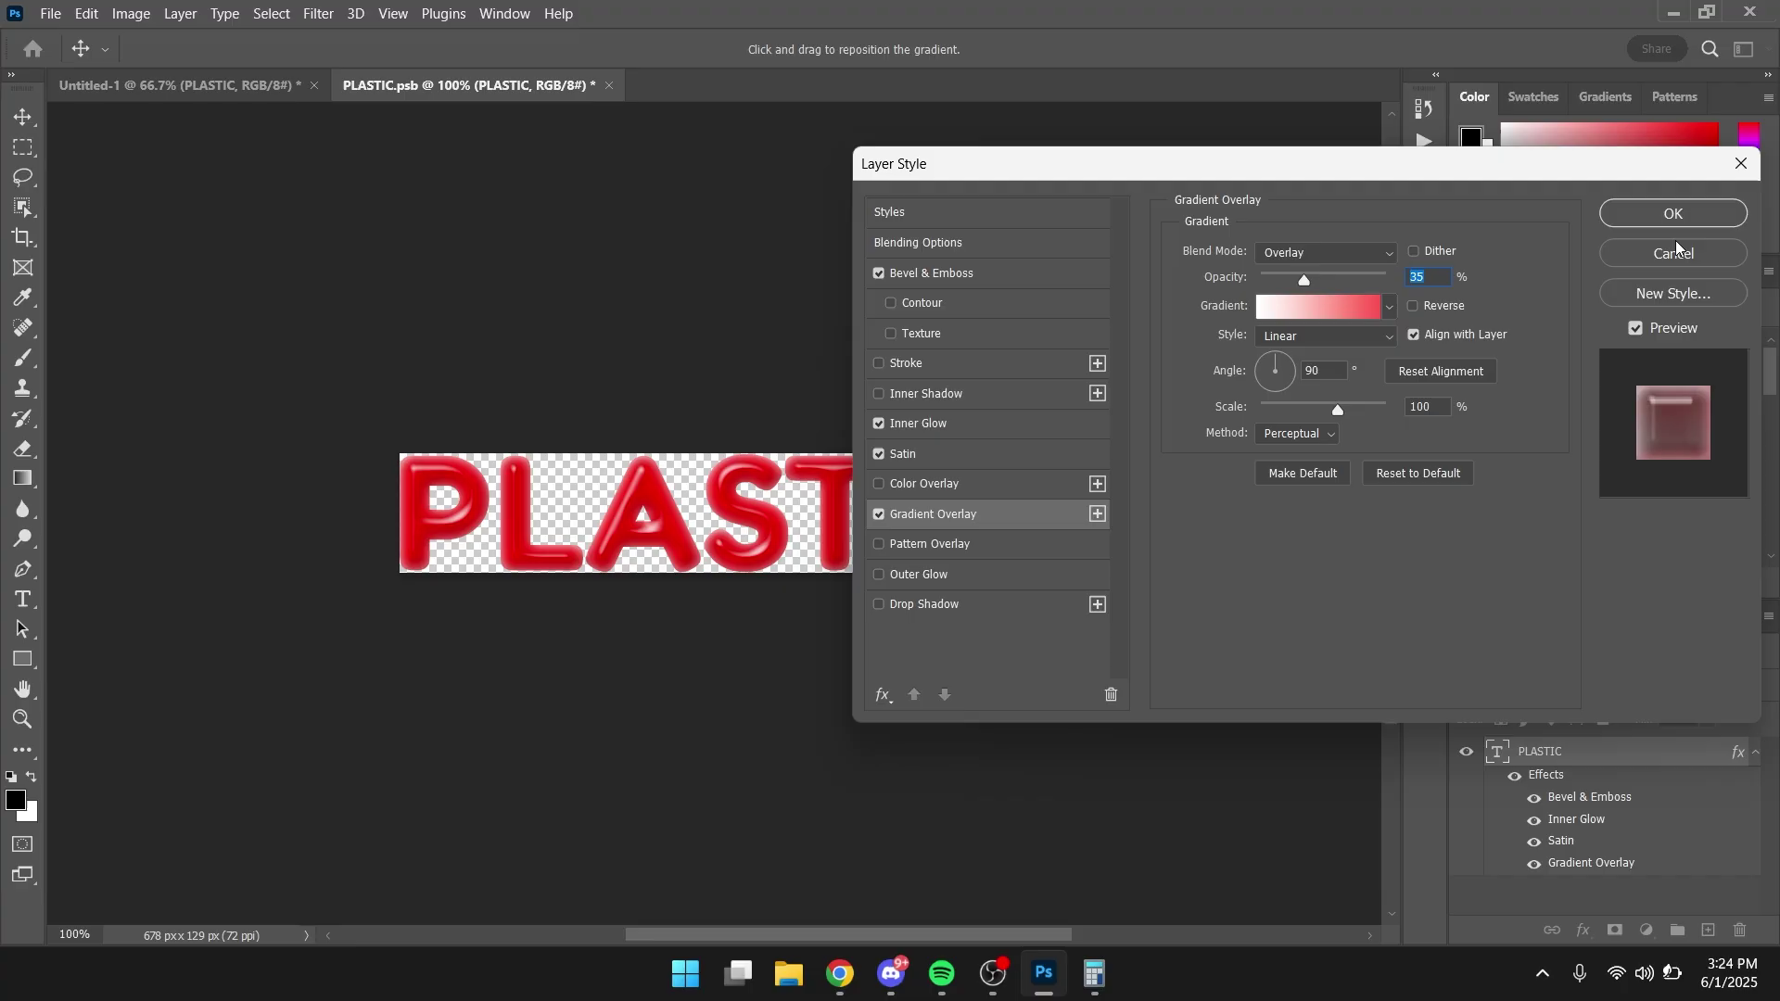
- Apply the layer style, save the smart object's contents and return to the Untitled-1 document
{"action": "left_click", "coordinate": [1676, 214]}
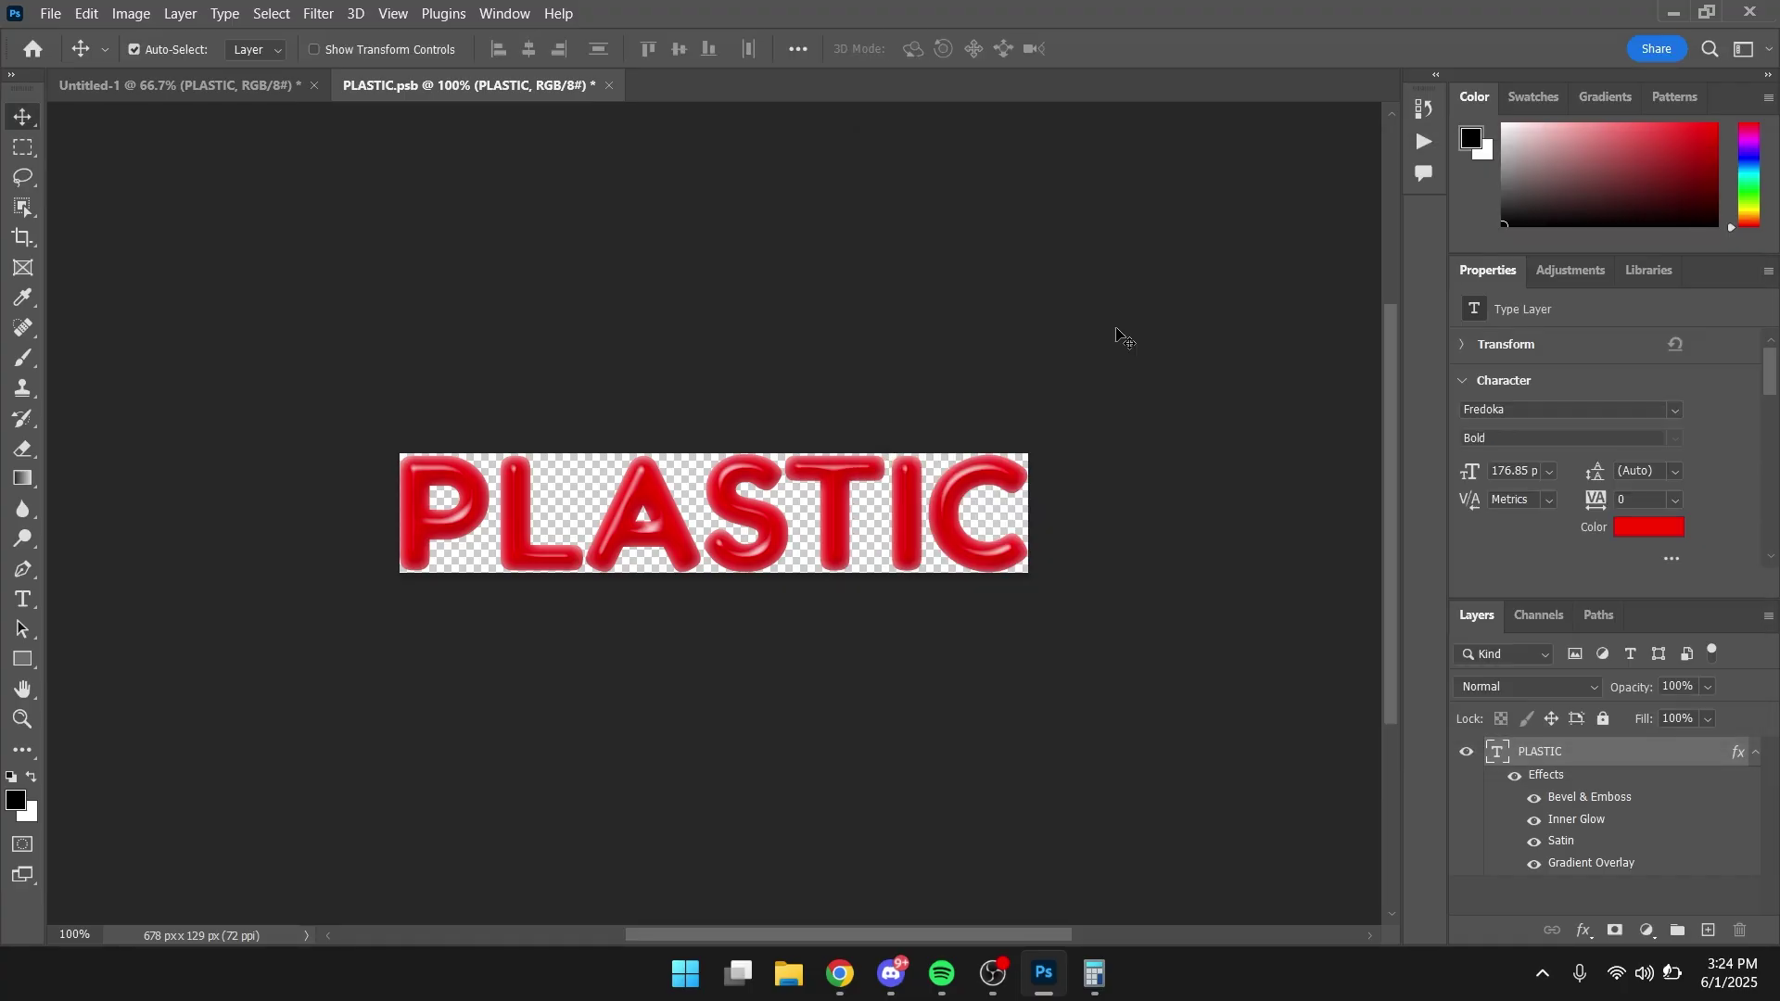
{"action": "key", "text": "ctrl+s"}
{"action": "left_click", "coordinate": [179, 93]}
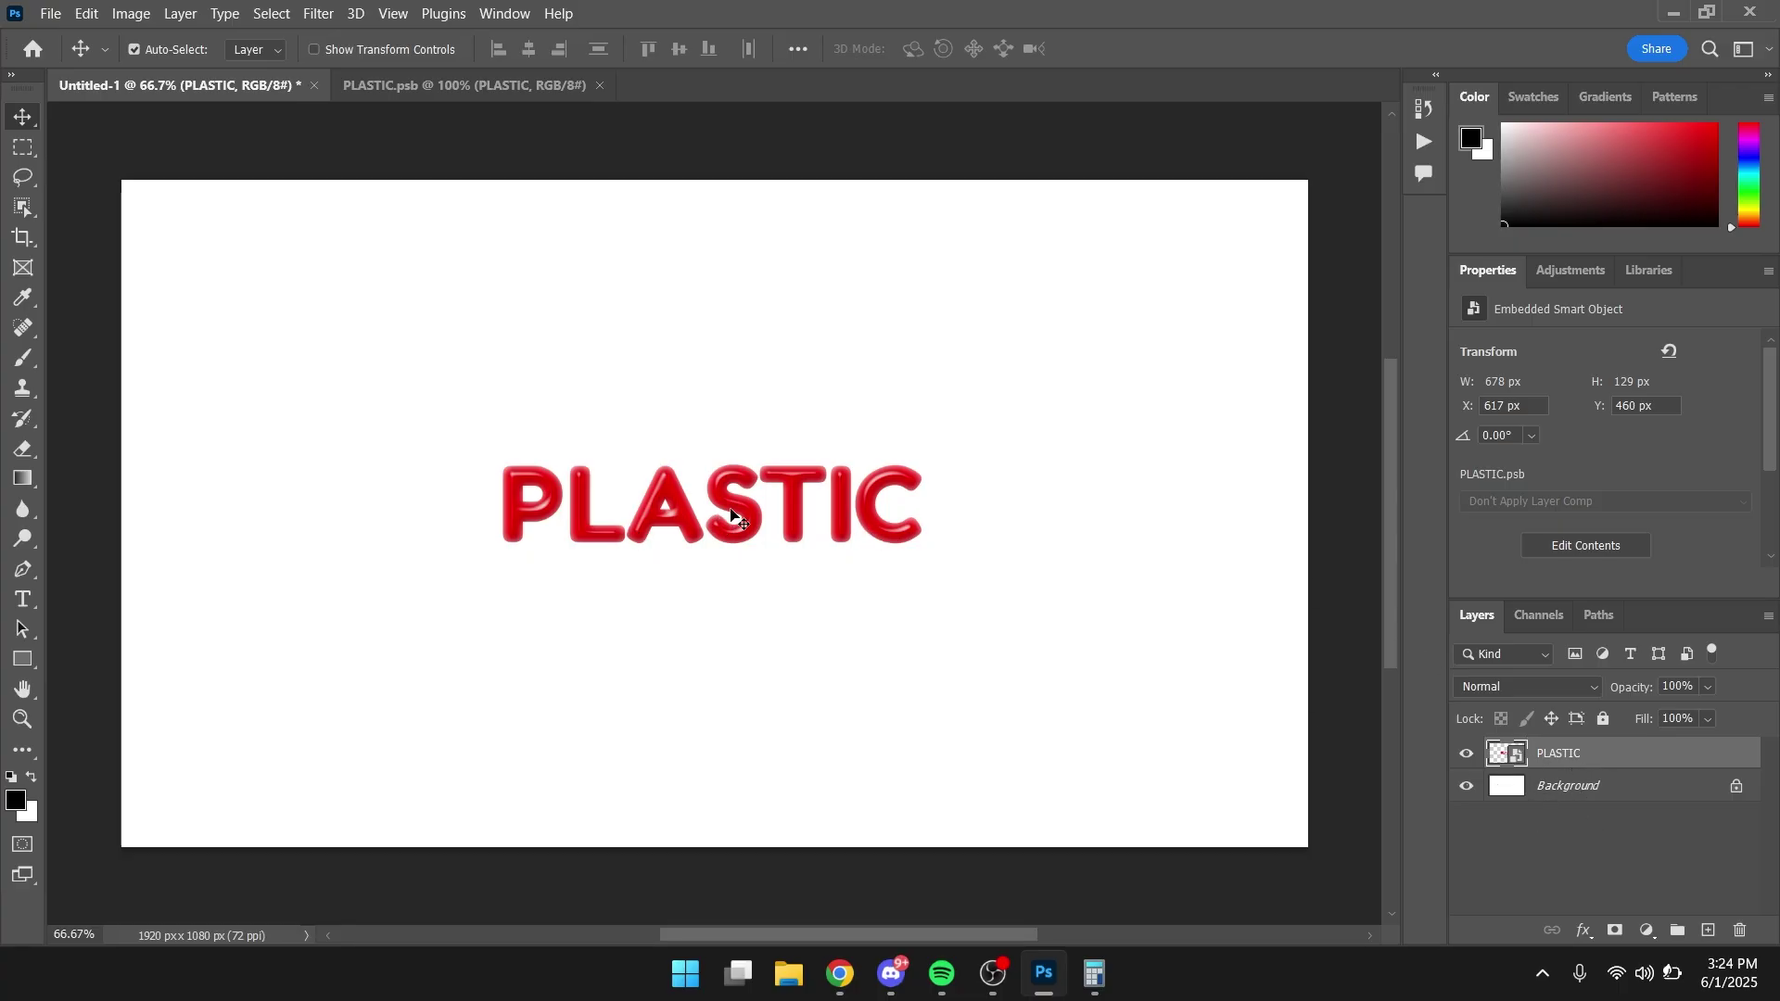
- Add a Hue/Saturation adjustment layer above the PLASTIC layer and set the hue to +88
{"action": "left_click", "coordinate": [1647, 931]}
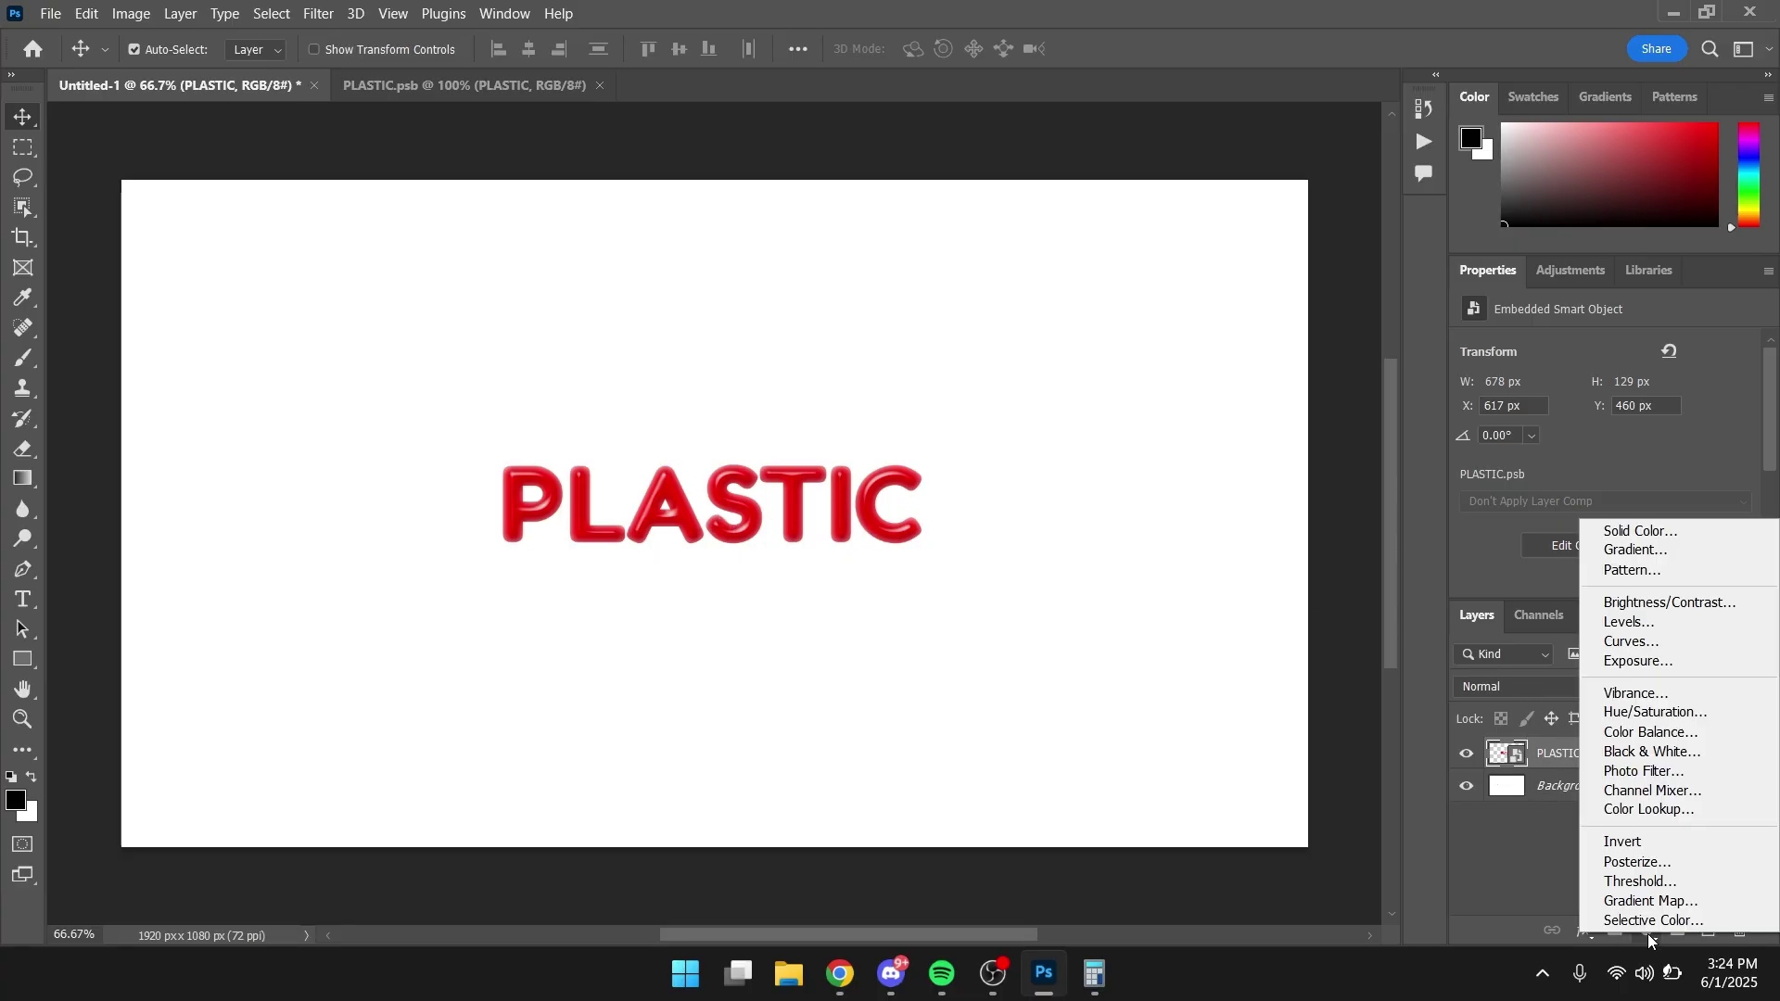
{"action": "left_click", "coordinate": [1674, 714]}
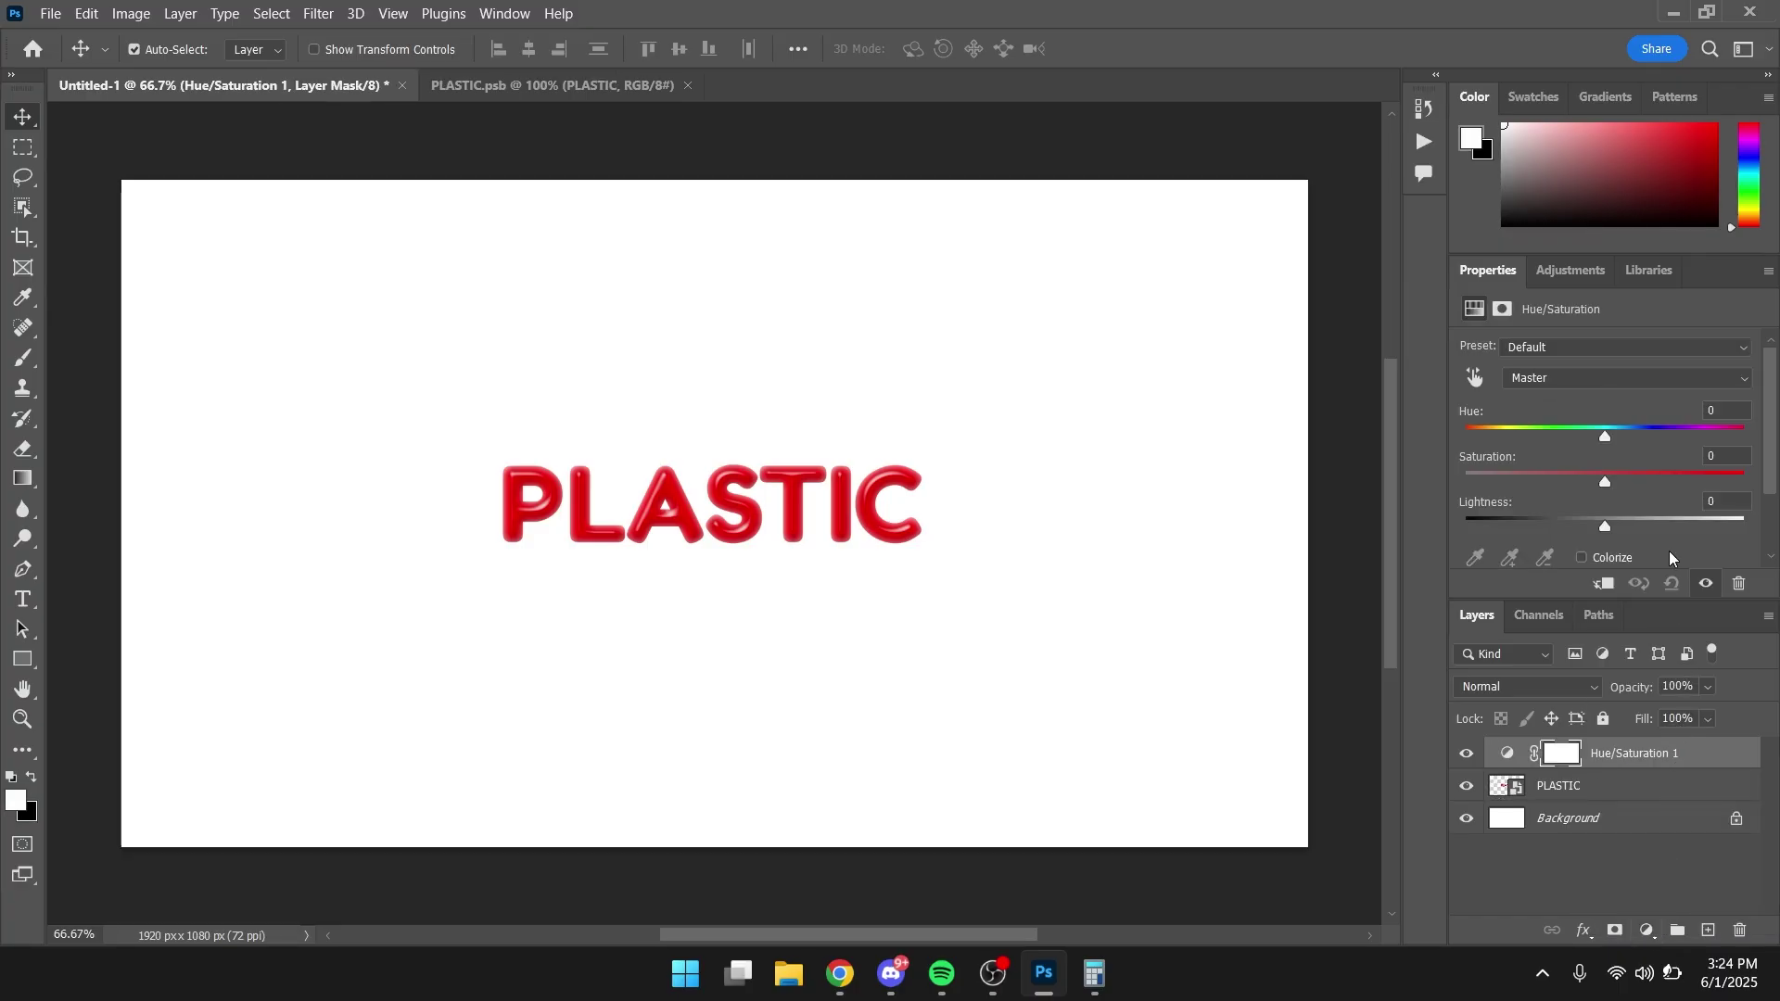
{"action": "left_click_drag", "start_coordinate": [1611, 438], "coordinate": [1693, 428]}
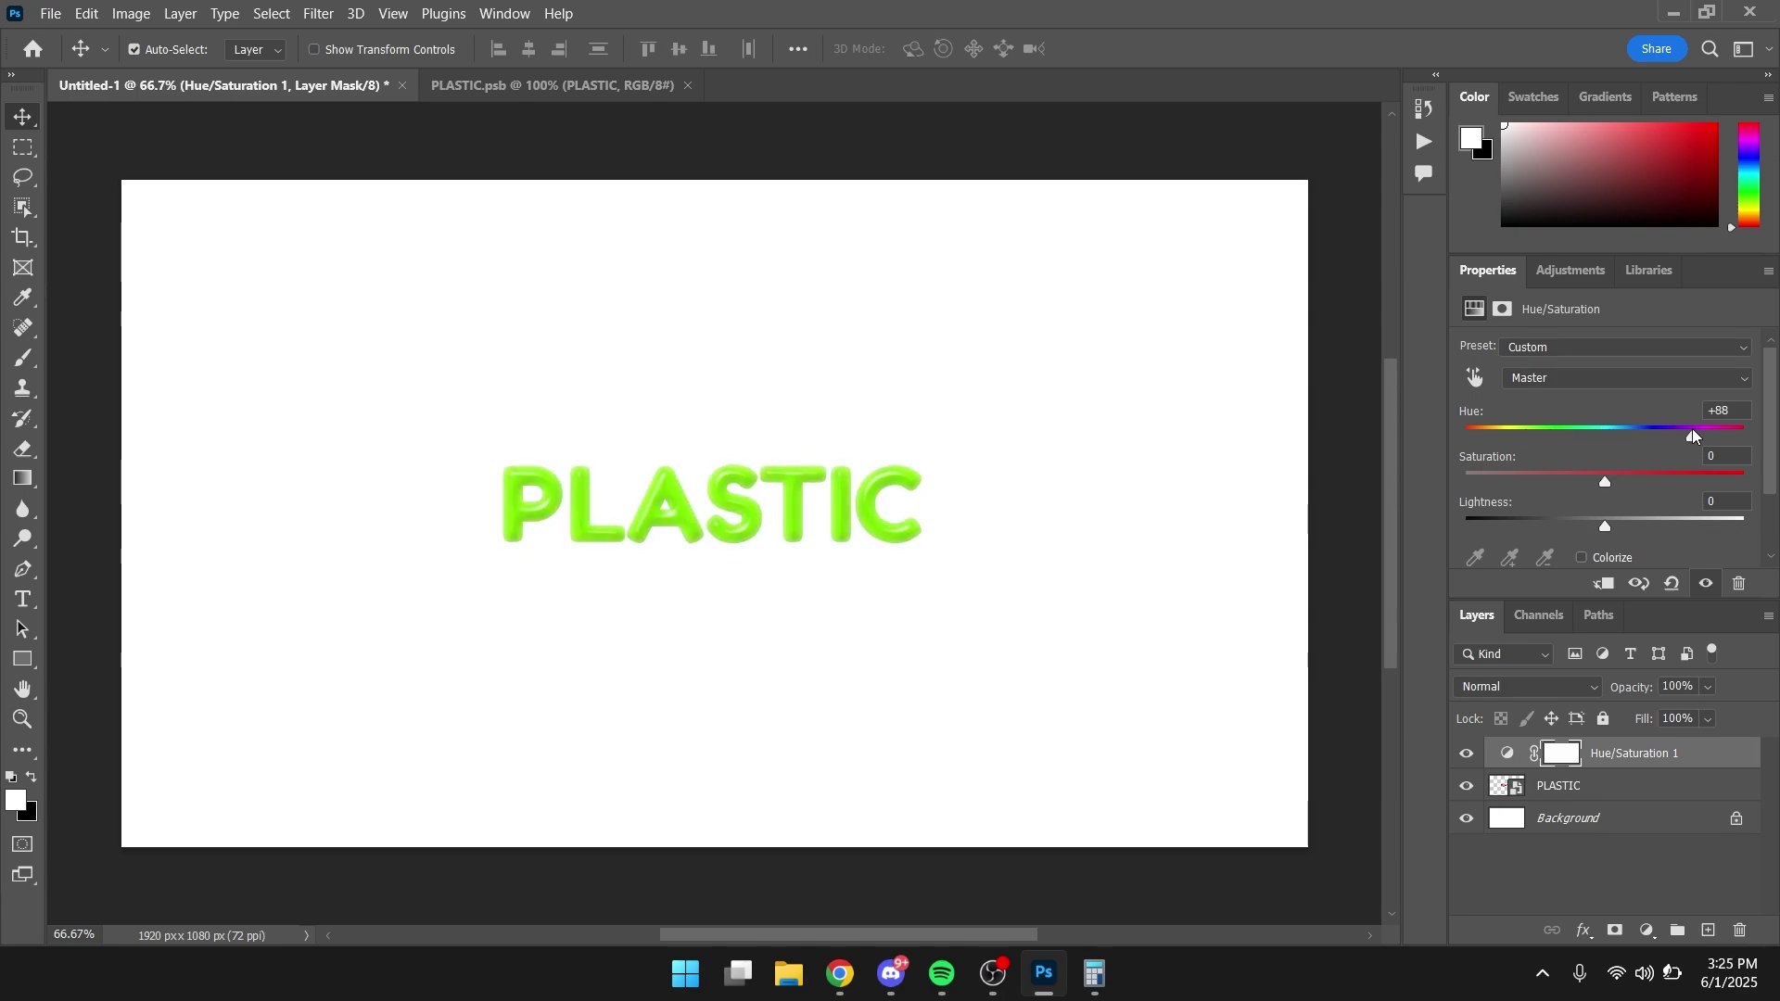